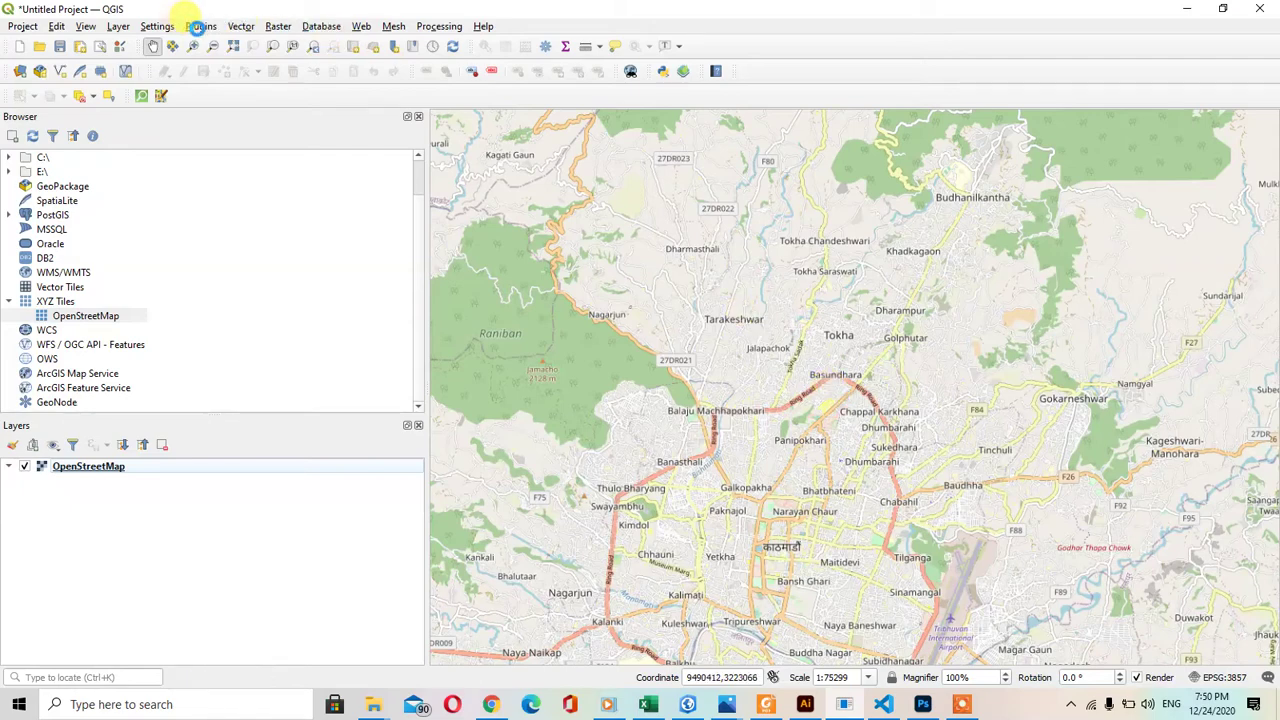
Step: Look up the qgis2web plugin in the Plugin Manager, then close it
{"action": "left_click", "coordinate": [199, 27]}
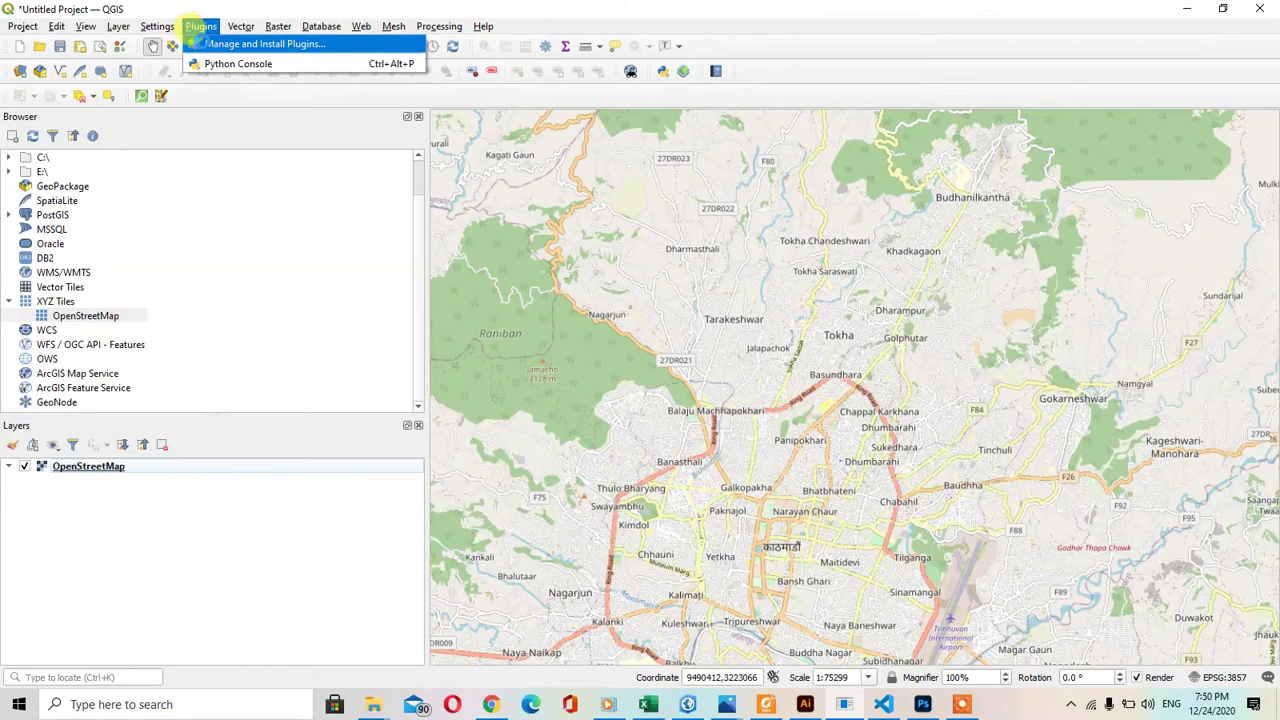
{"action": "left_click", "coordinate": [196, 44]}
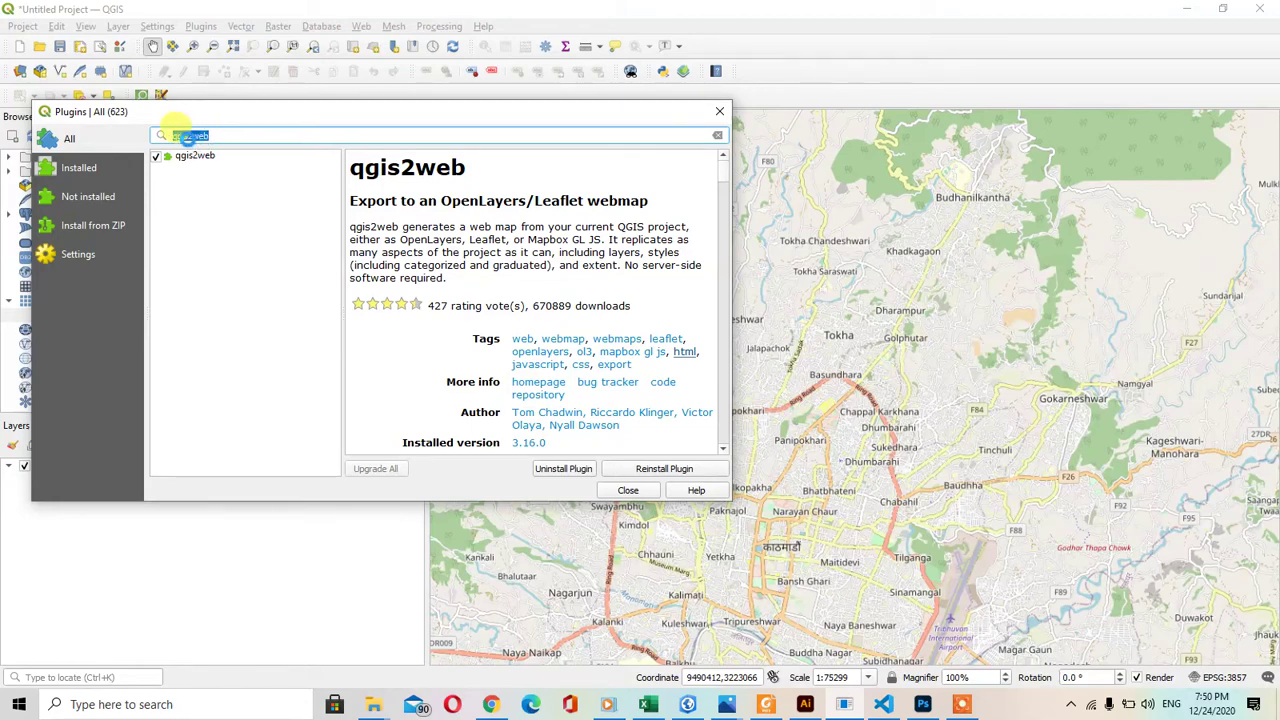
{"action": "left_click", "coordinate": [248, 134]}
{"action": "left_click_drag", "start_coordinate": [245, 135], "coordinate": [165, 135]}
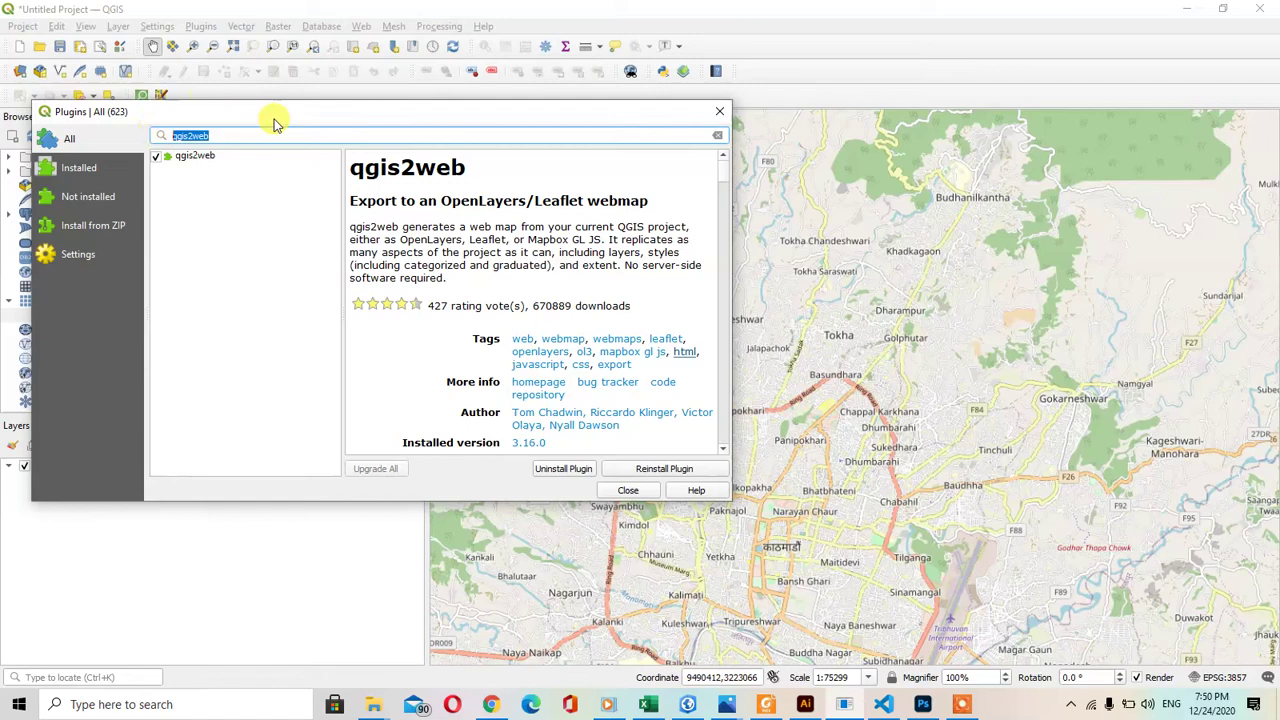
{"action": "left_click_drag", "start_coordinate": [277, 118], "coordinate": [415, 111]}
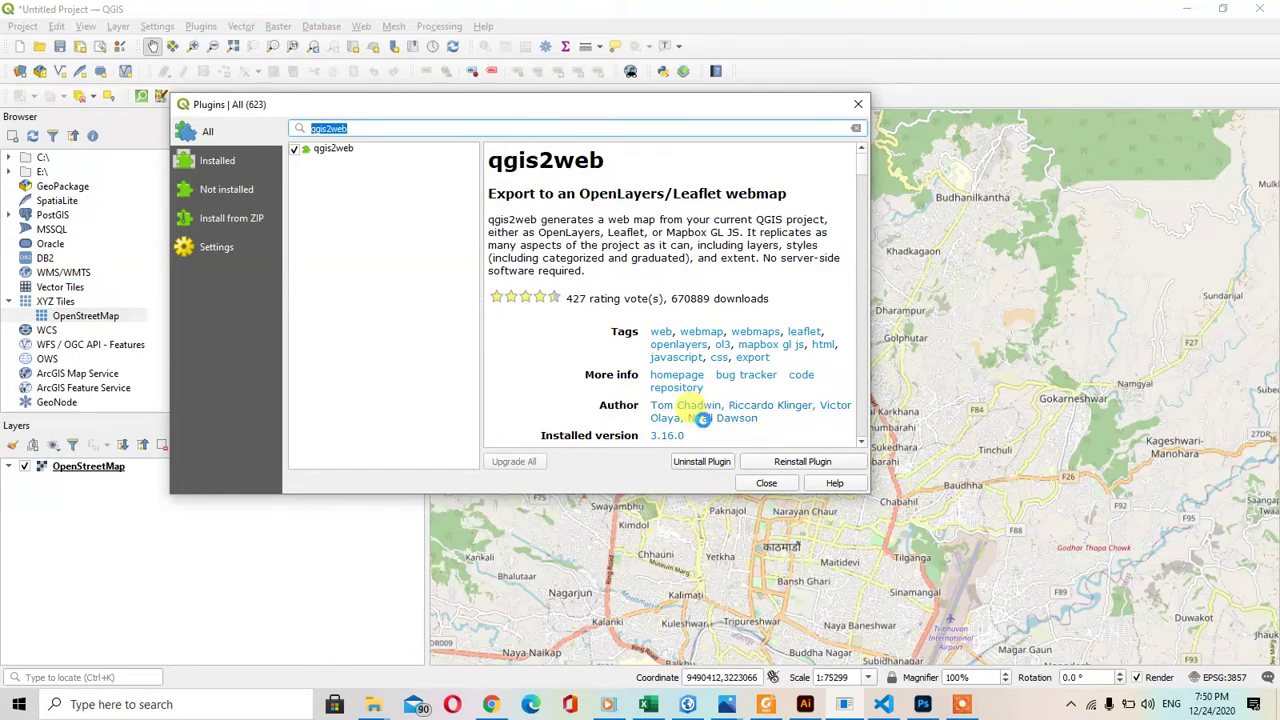
{"action": "left_click", "coordinate": [772, 484]}
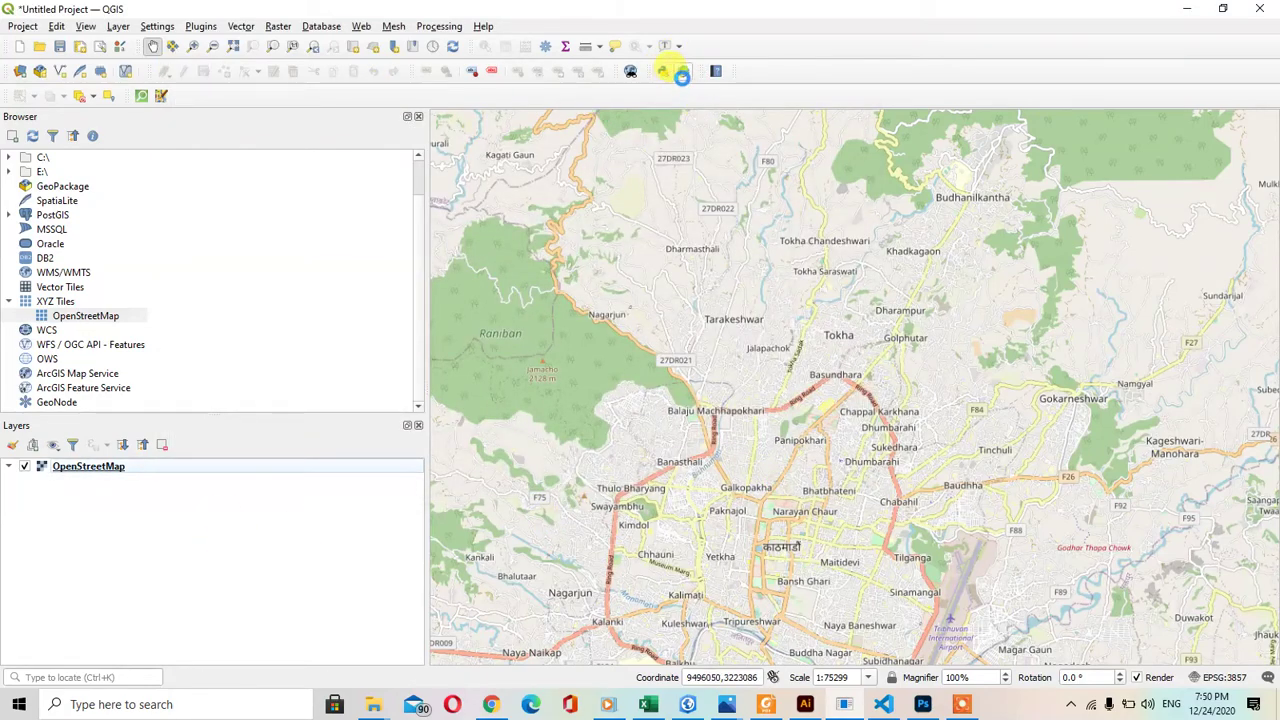
Step: Show the Processing Toolbox, expand Vector creation, and preview the Import geotagged photos tool
{"action": "left_click_drag", "start_coordinate": [754, 420], "coordinate": [666, 266]}
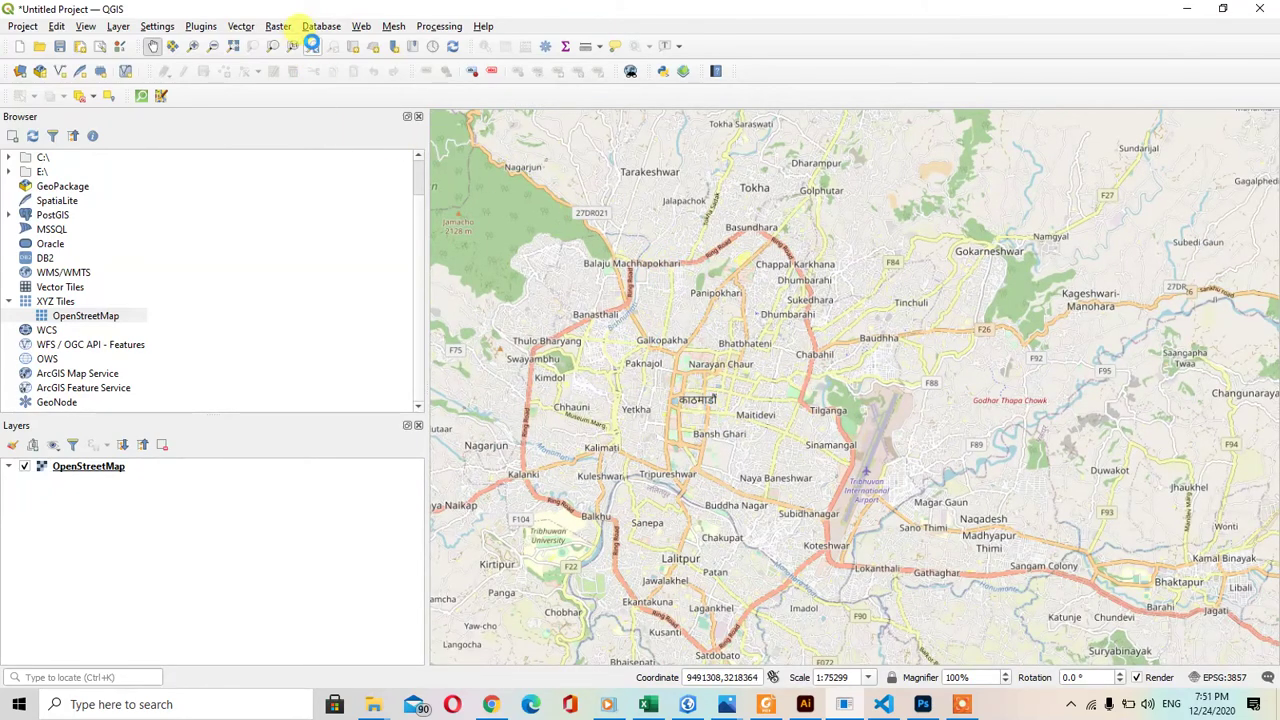
{"action": "left_click", "coordinate": [439, 26]}
{"action": "left_click", "coordinate": [455, 43]}
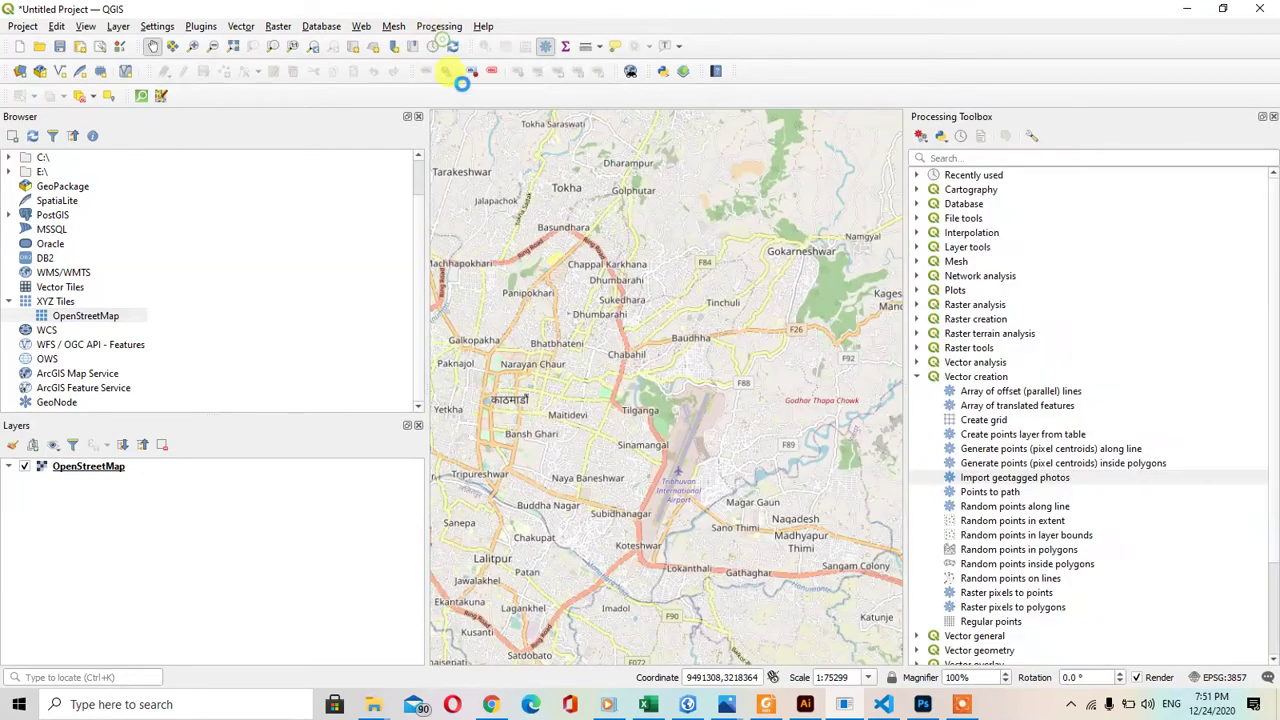
{"action": "left_click", "coordinate": [916, 376]}
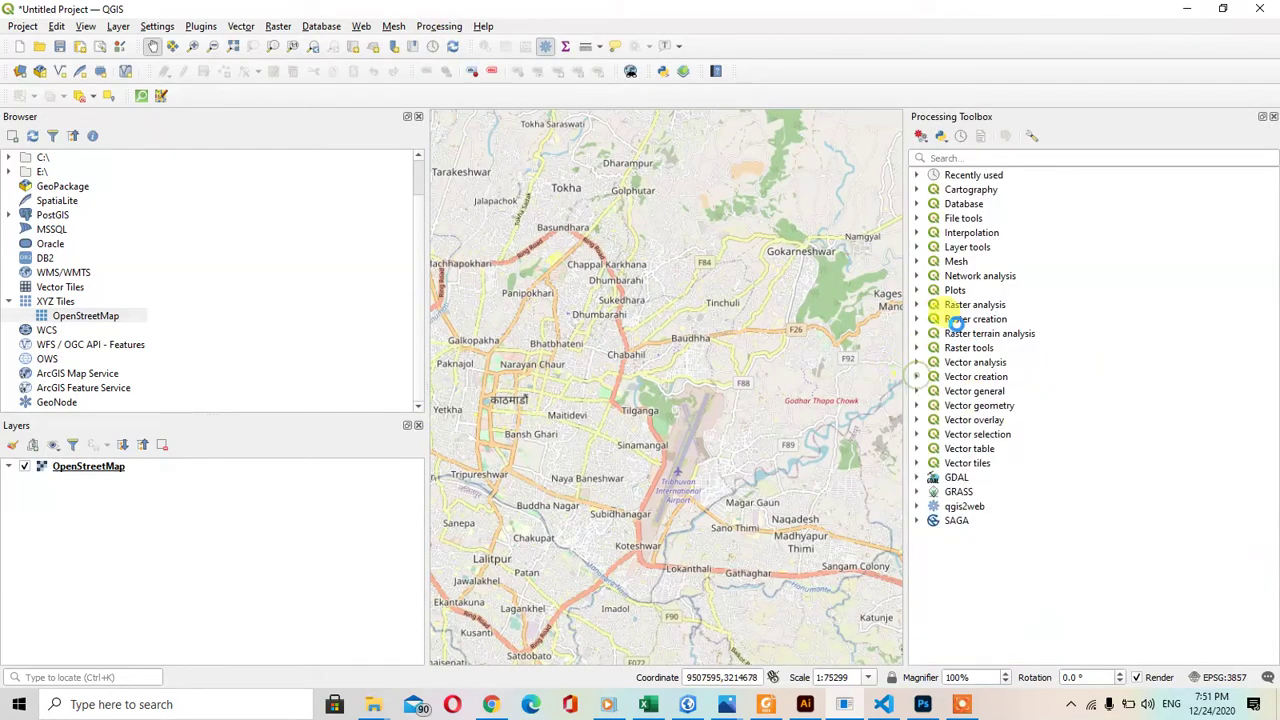
{"action": "left_click", "coordinate": [917, 376]}
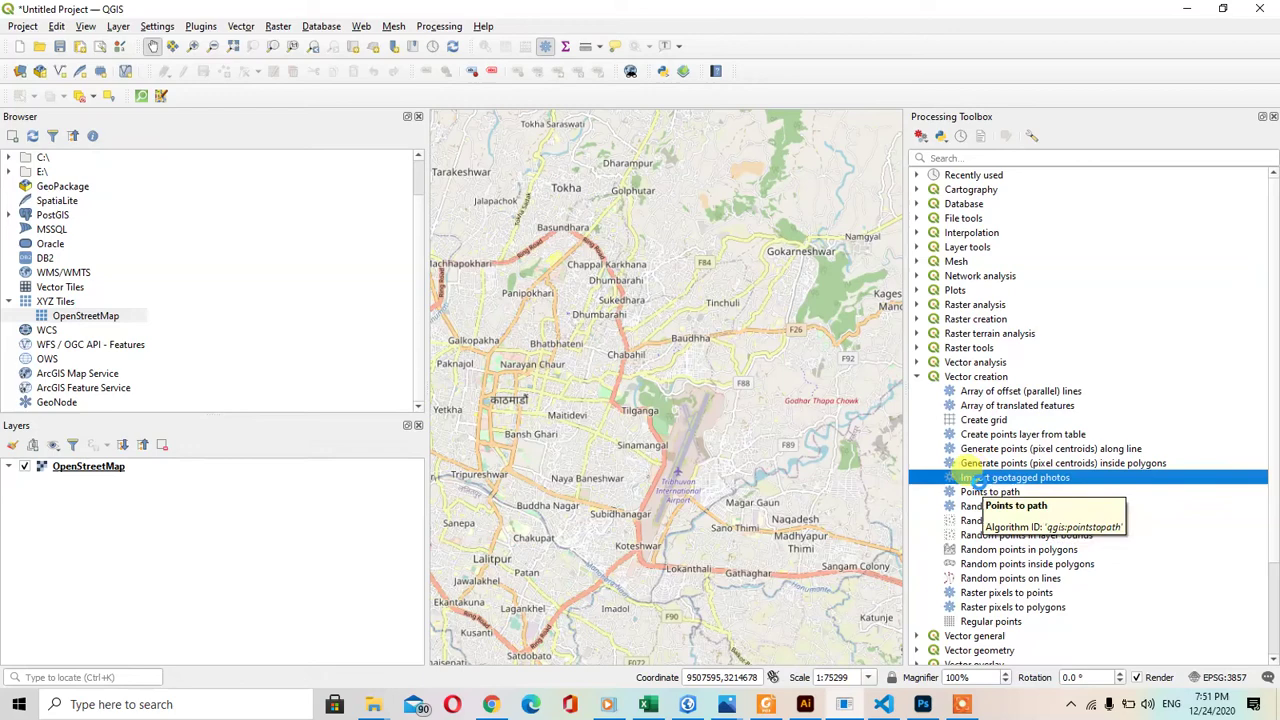
{"action": "double_click", "coordinate": [975, 479]}
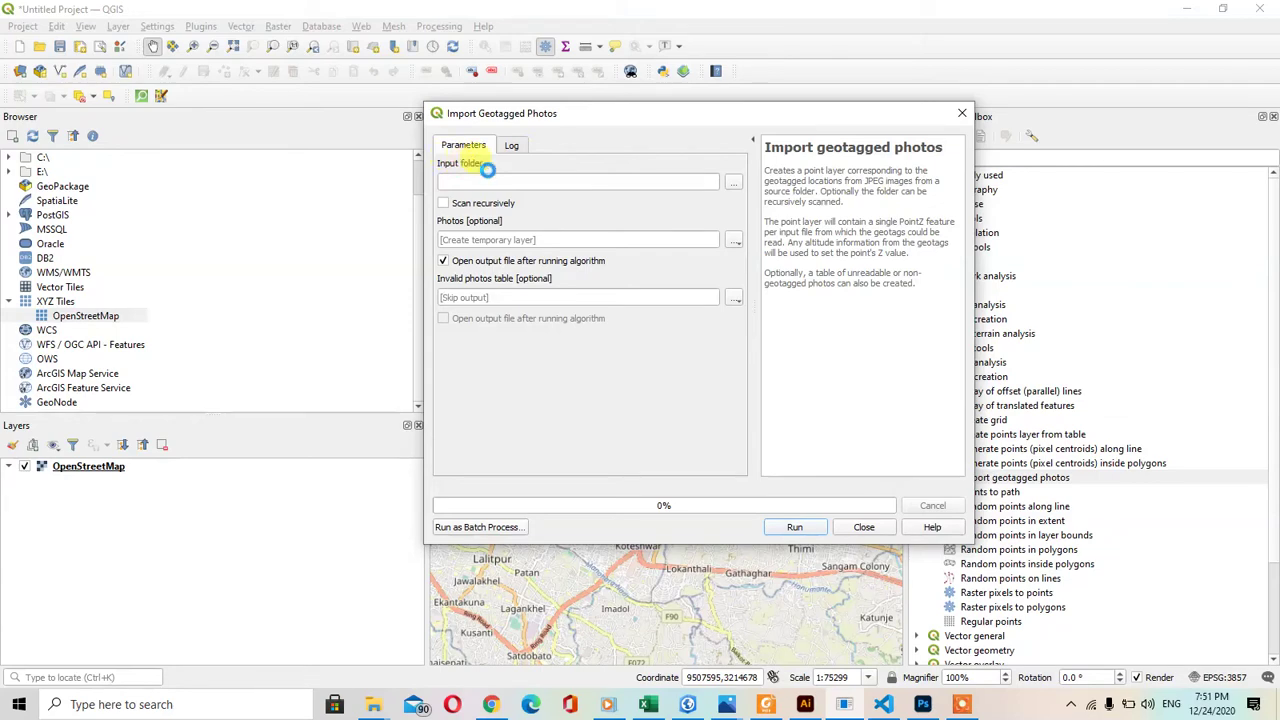
{"action": "left_click", "coordinate": [966, 114]}
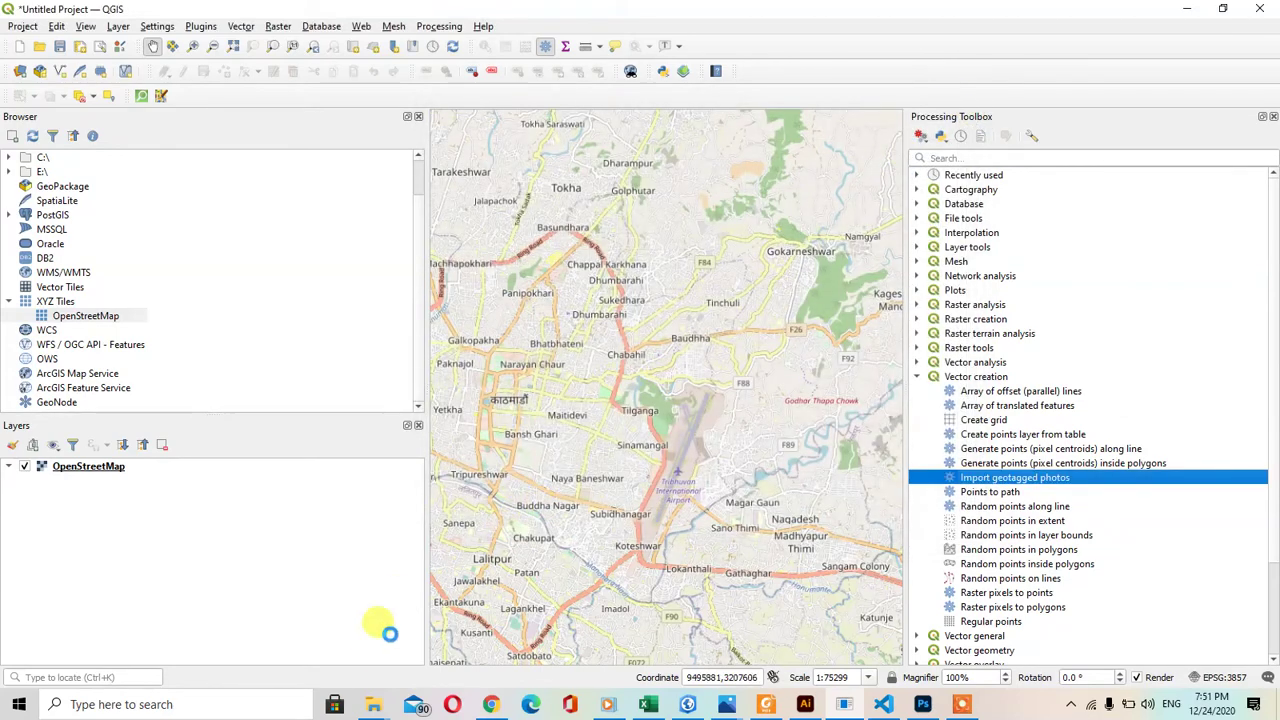
Step: Open Downloads\new in File Explorer and select its two photos, including hello1
{"action": "mouse_move", "coordinate": [378, 710]}
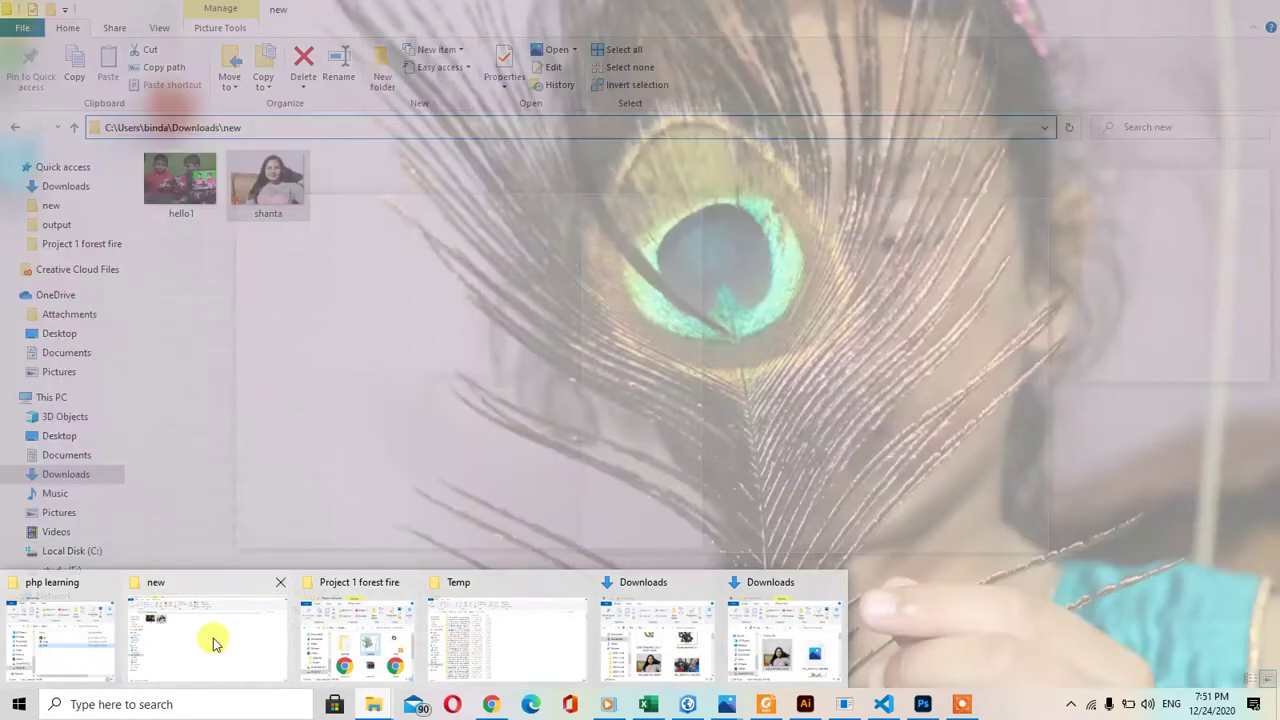
{"action": "left_click", "coordinate": [211, 637]}
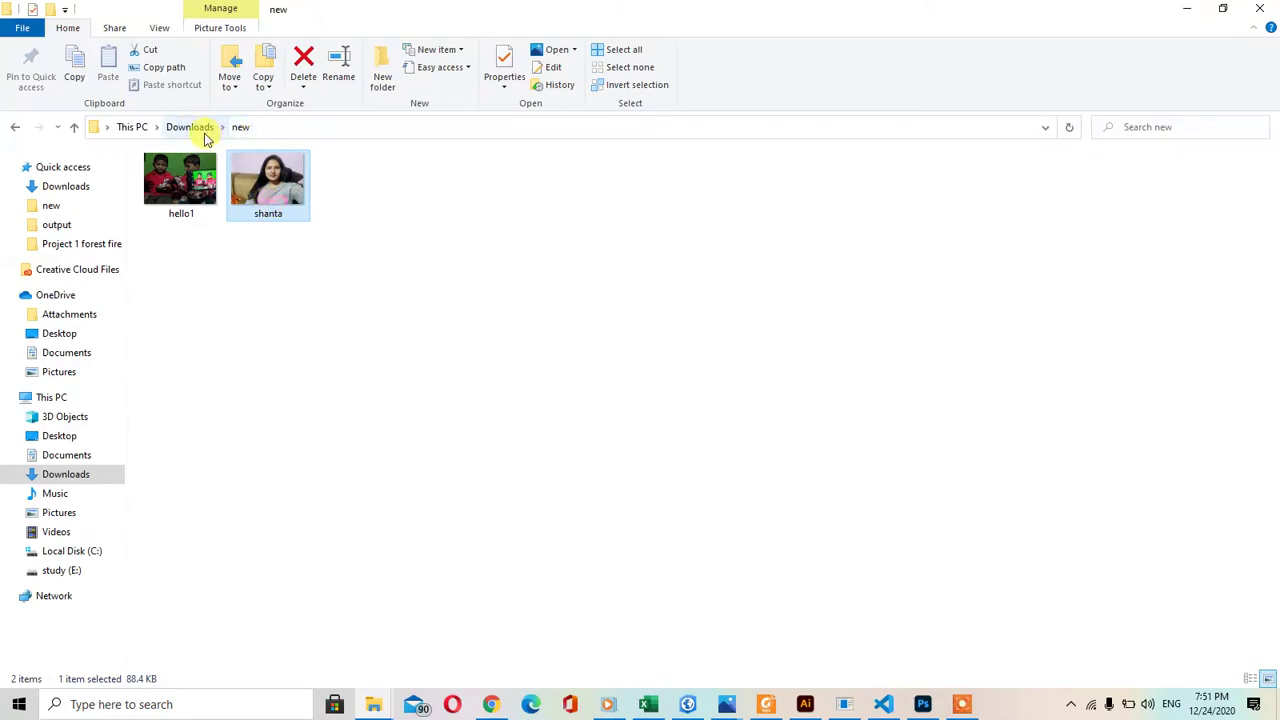
{"action": "left_click", "coordinate": [202, 128]}
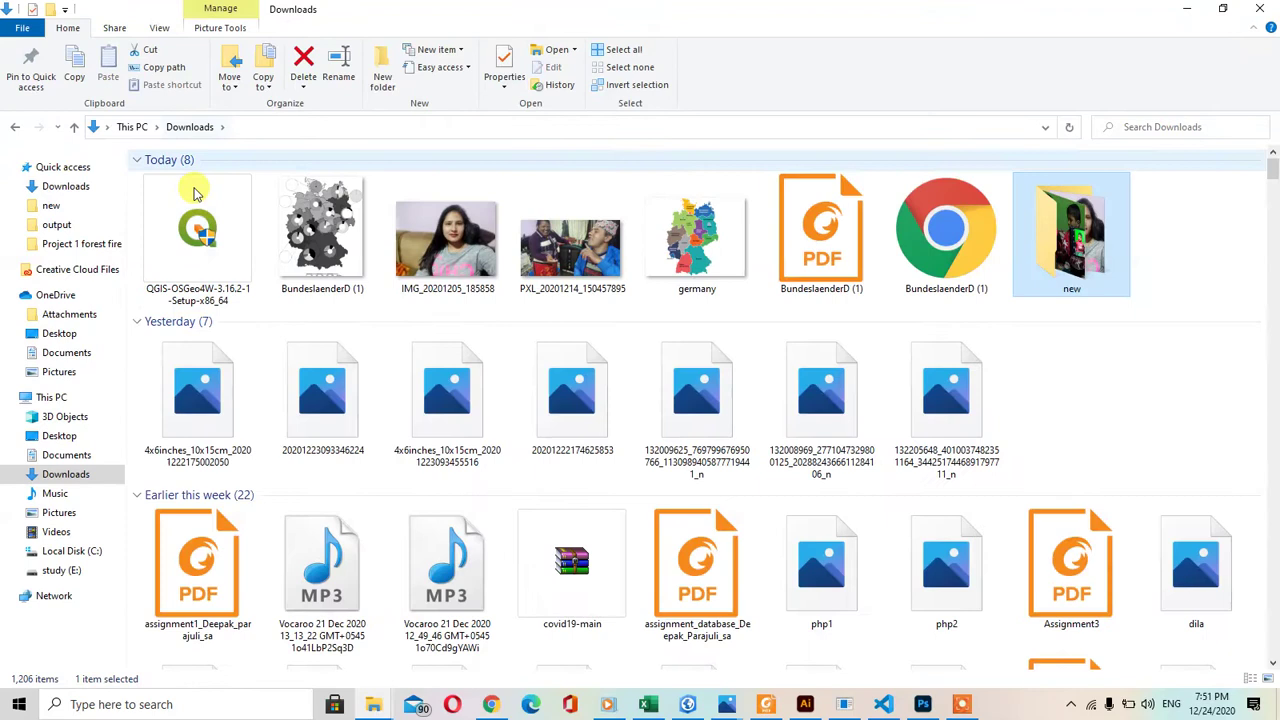
{"action": "double_click", "coordinate": [1068, 268]}
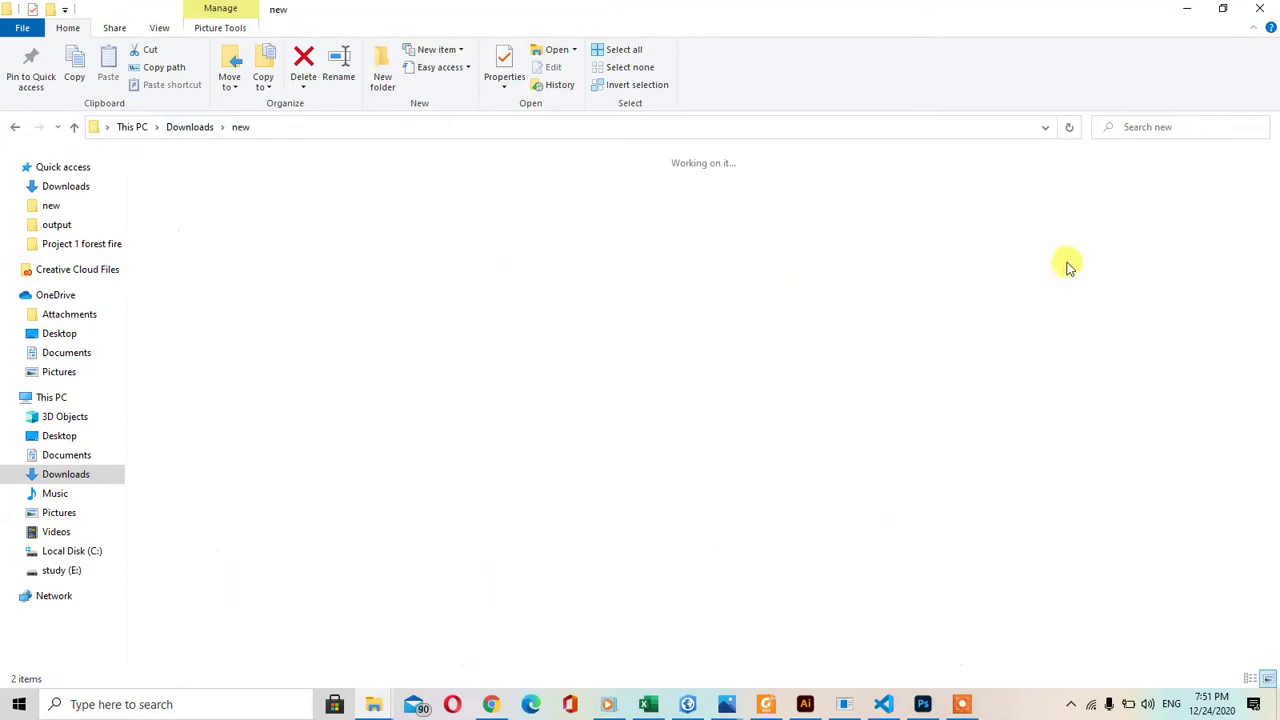
{"action": "left_click_drag", "start_coordinate": [190, 248], "coordinate": [309, 174]}
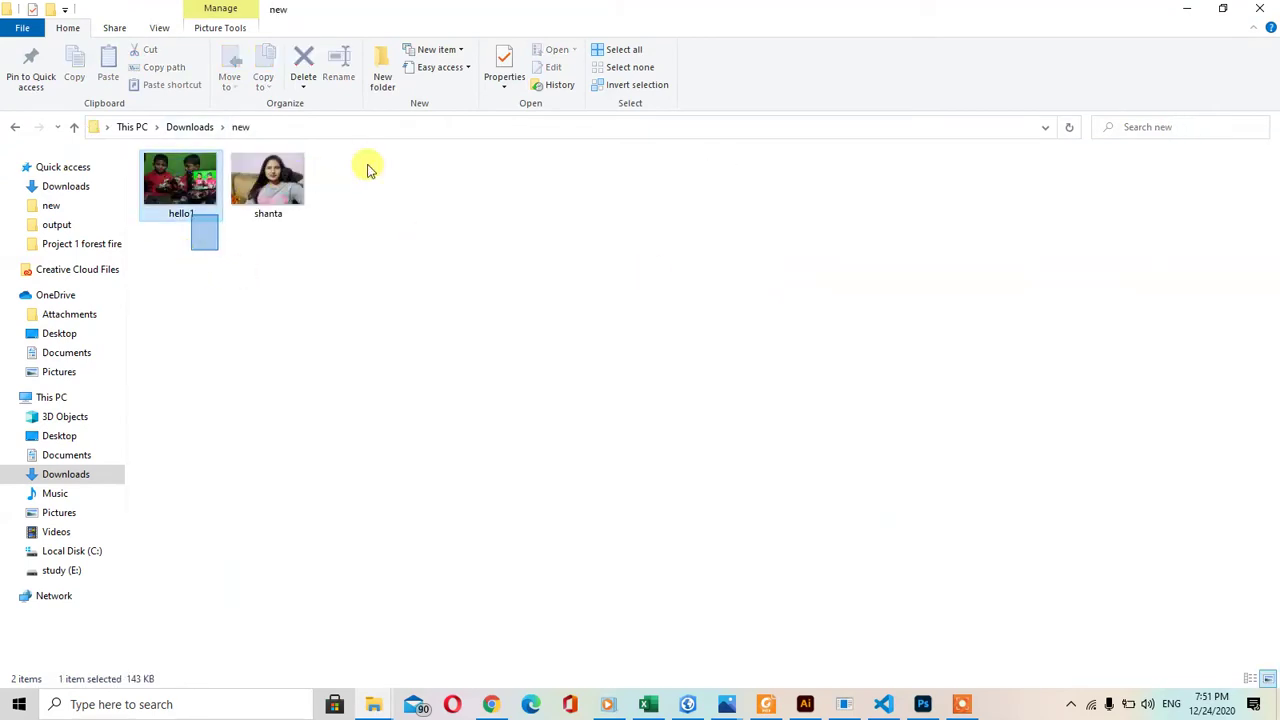
{"action": "left_click", "coordinate": [325, 214]}
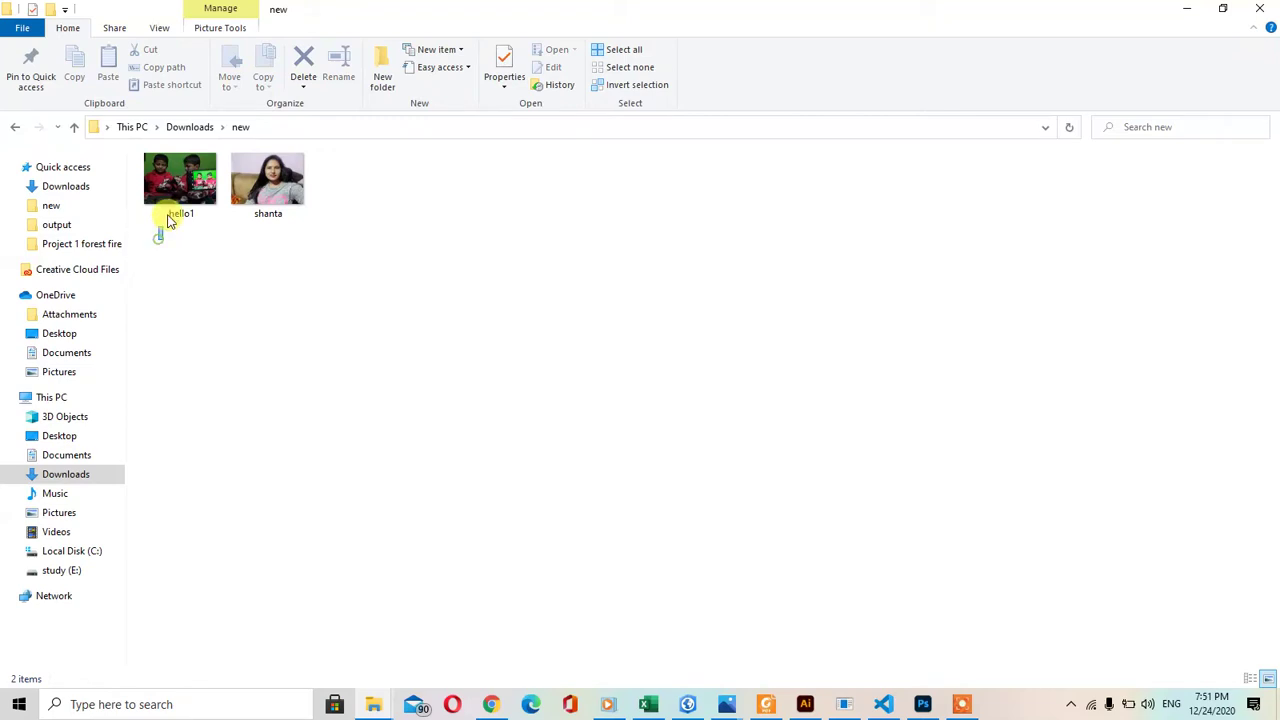
{"action": "left_click_drag", "start_coordinate": [159, 238], "coordinate": [375, 196]}
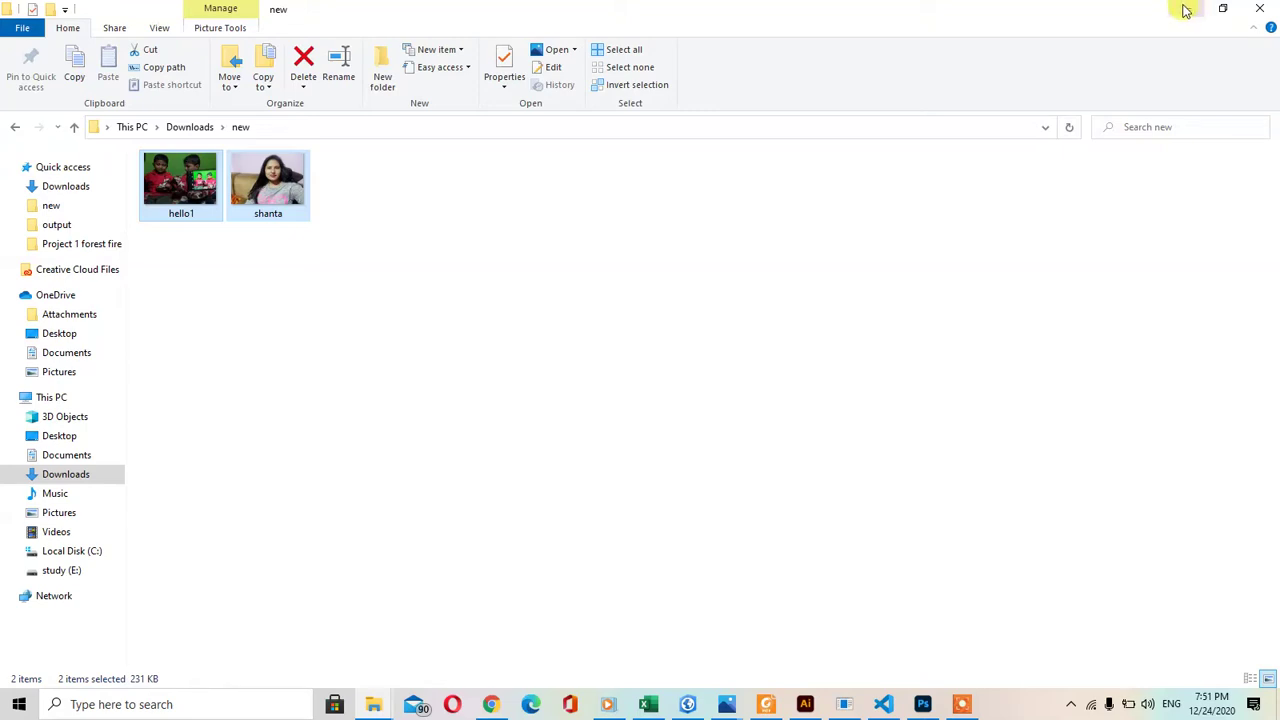
Step: Run Import geotagged photos with Downloads\new as the input folder to create the Photos layer
{"action": "left_click", "coordinate": [1185, 12]}
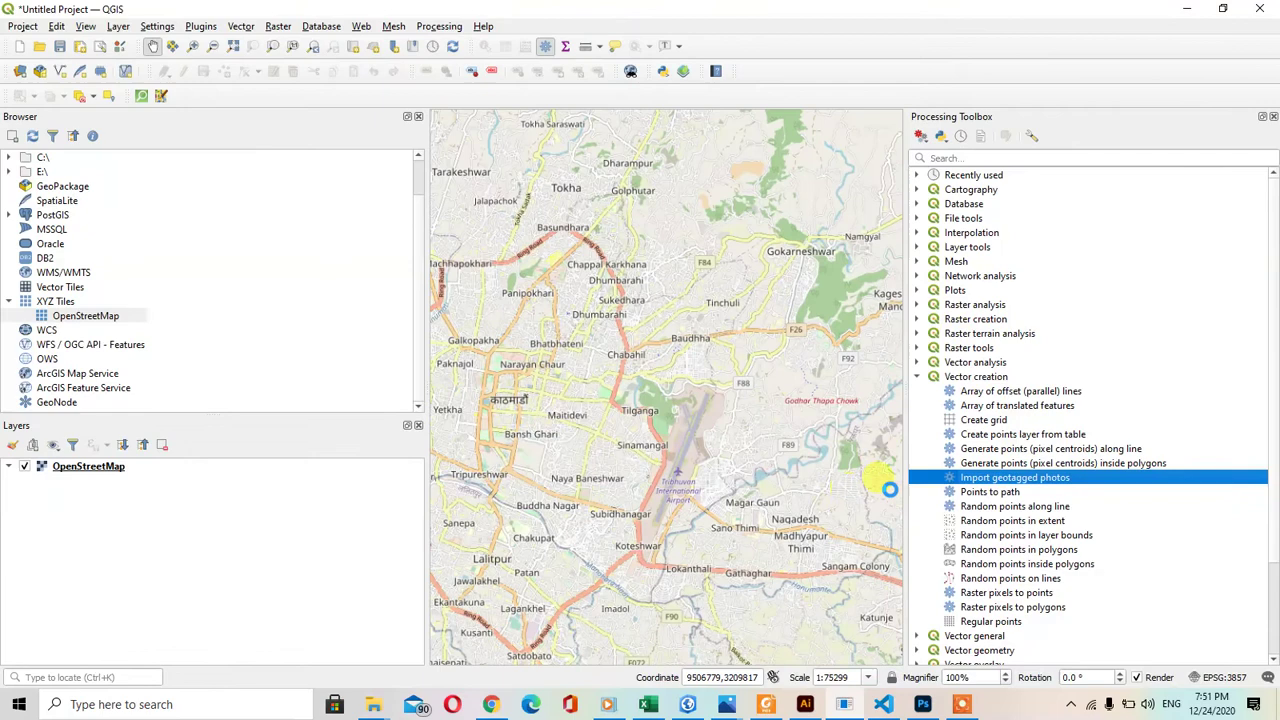
{"action": "double_click", "coordinate": [975, 477]}
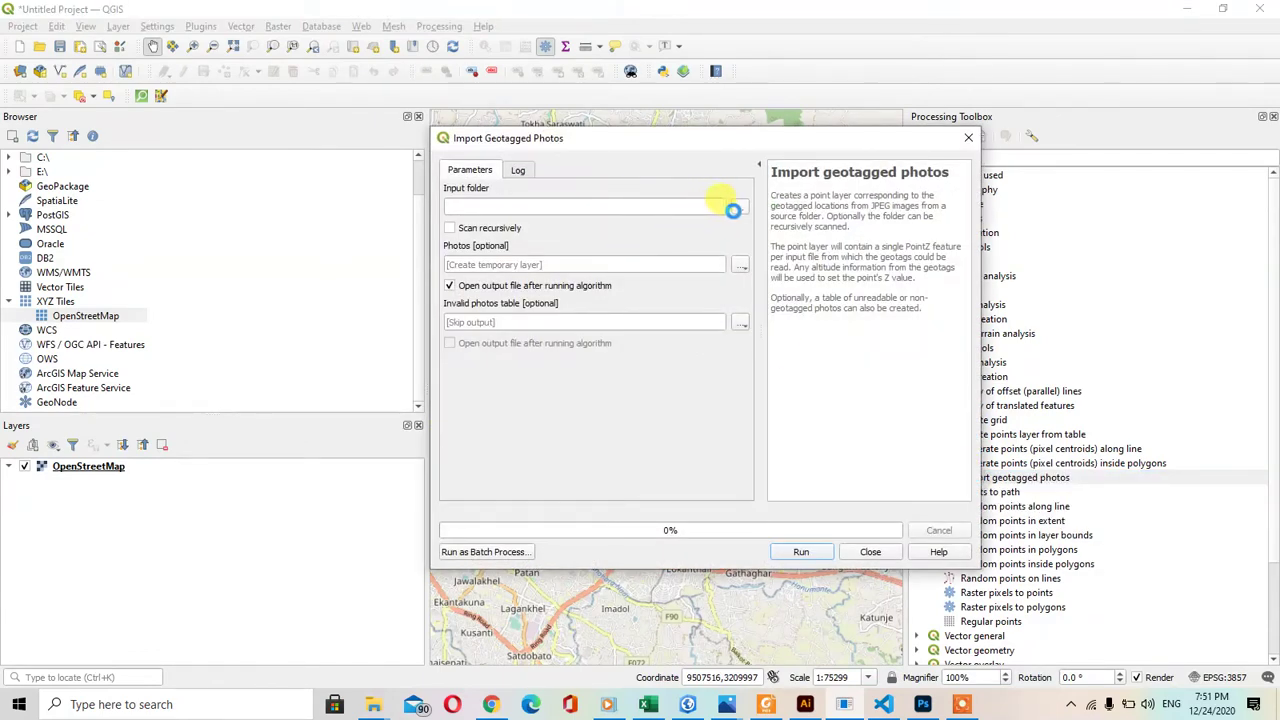
{"action": "left_click", "coordinate": [737, 207]}
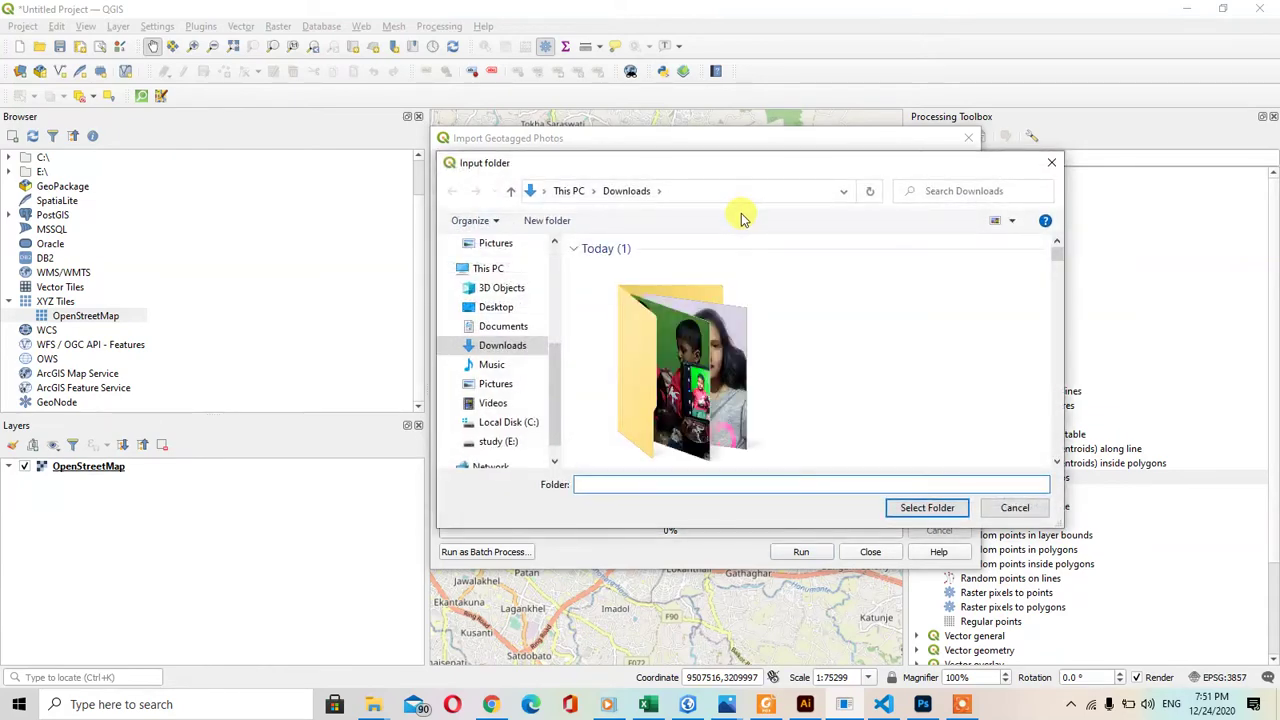
{"action": "left_click_drag", "start_coordinate": [727, 167], "coordinate": [414, 131]}
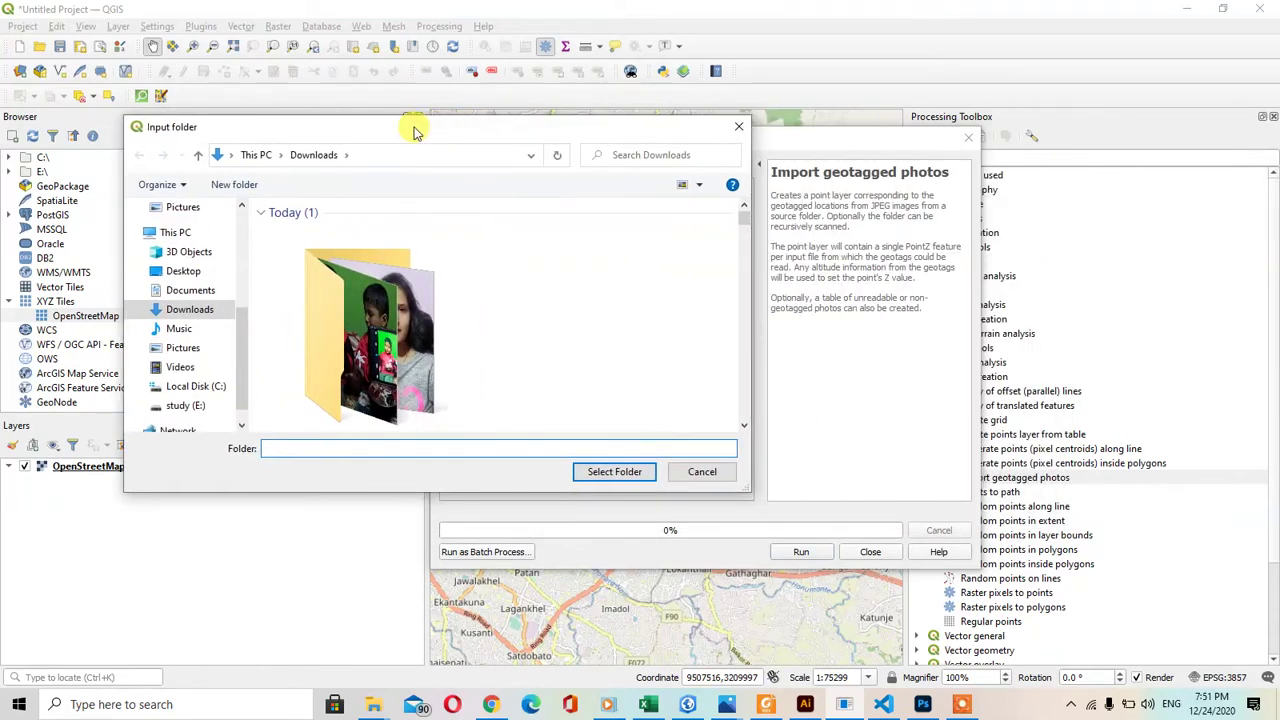
{"action": "scroll", "coordinate": [375, 290], "scroll_direction": "down", "scroll_amount": 1}
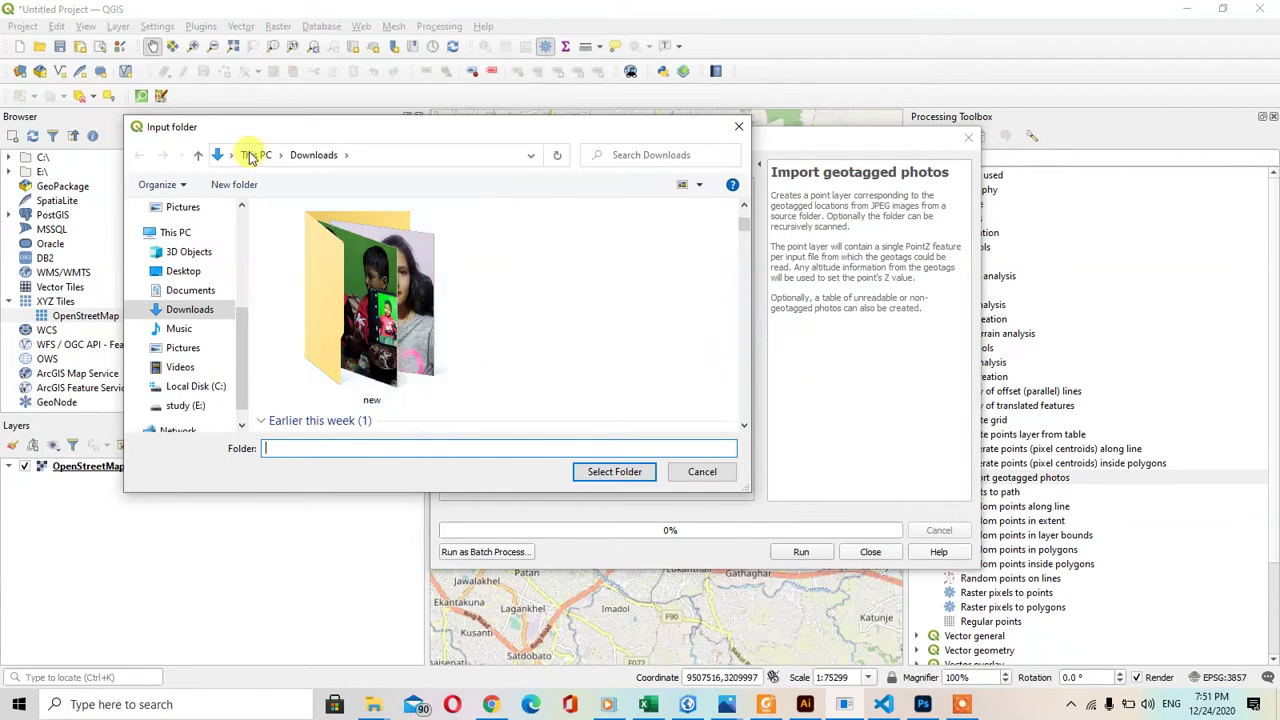
{"action": "left_click", "coordinate": [380, 321]}
{"action": "left_click", "coordinate": [612, 471]}
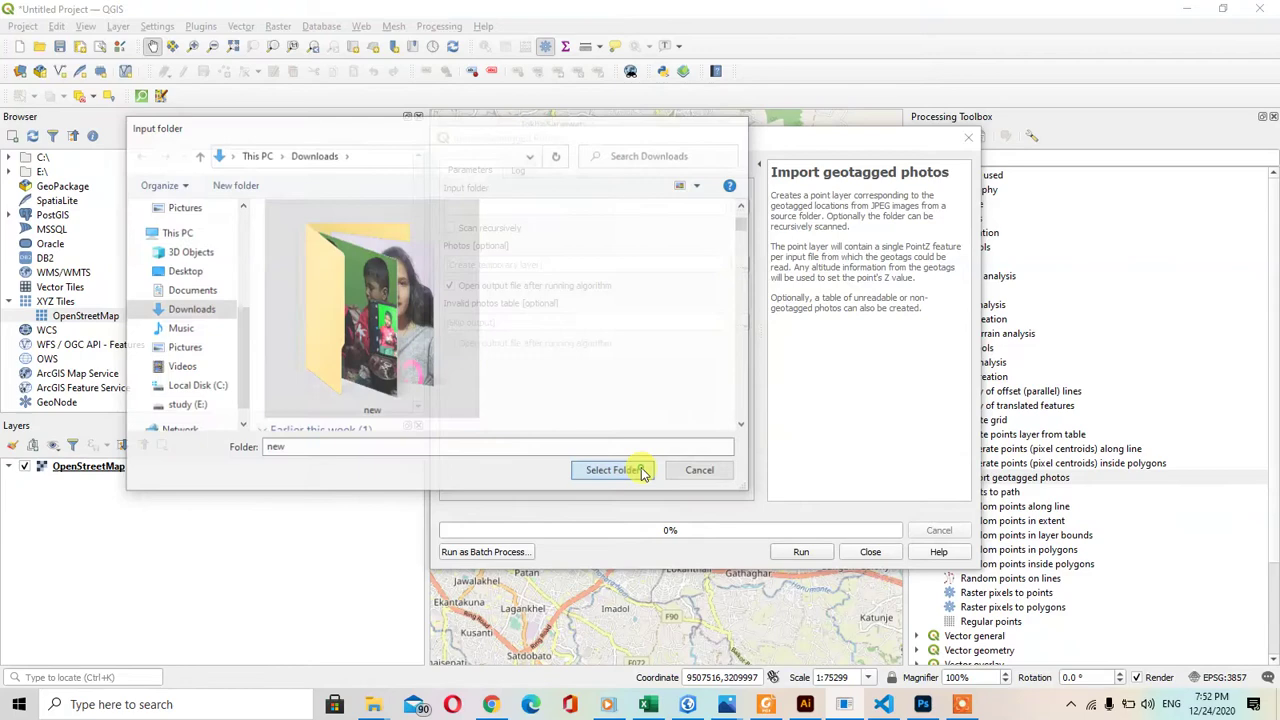
{"action": "left_click", "coordinate": [806, 551]}
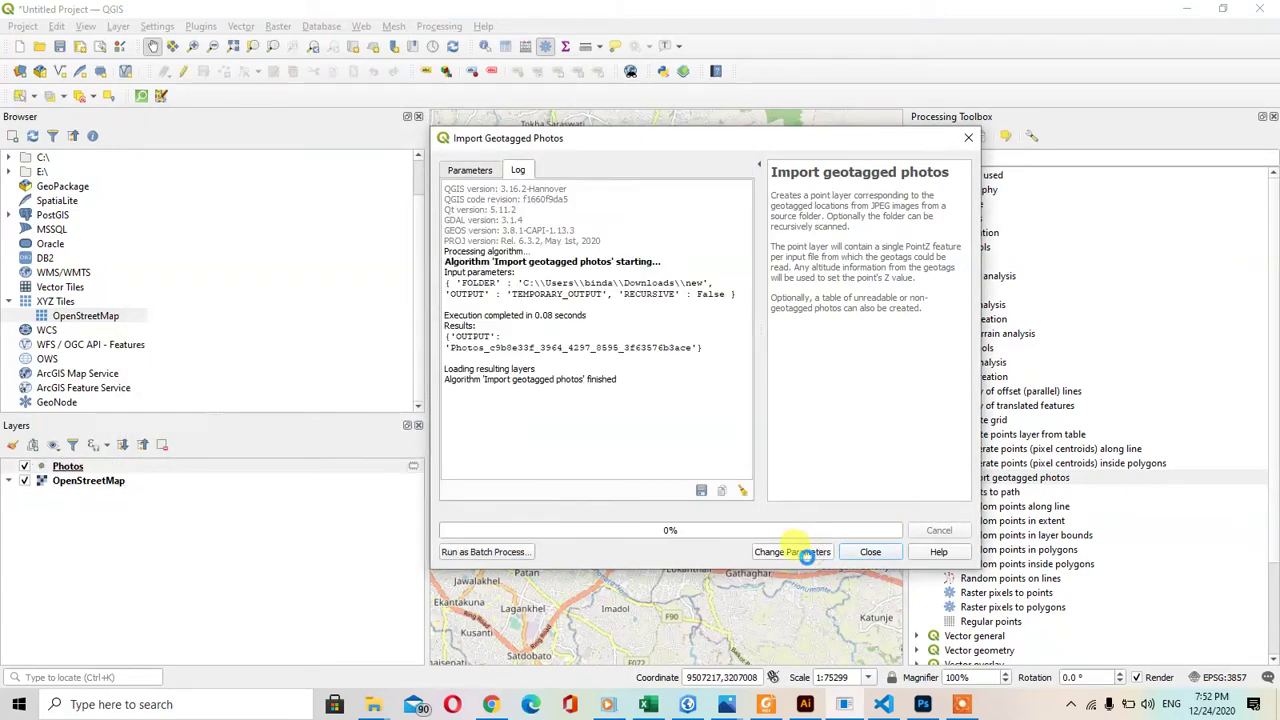
{"action": "left_click", "coordinate": [866, 552]}
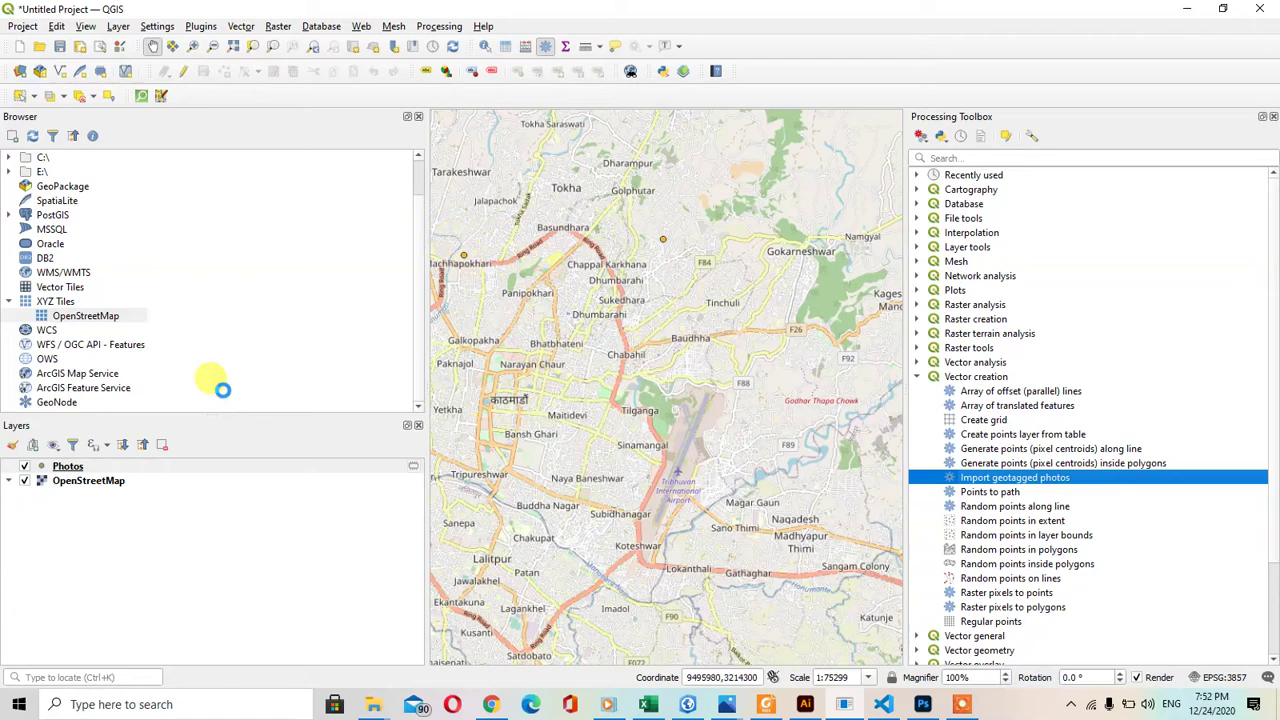
Step: Inspect hello1 and shanta's photo paths and altitudes in the Photos attribute table, then close it
{"action": "right_click", "coordinate": [70, 466]}
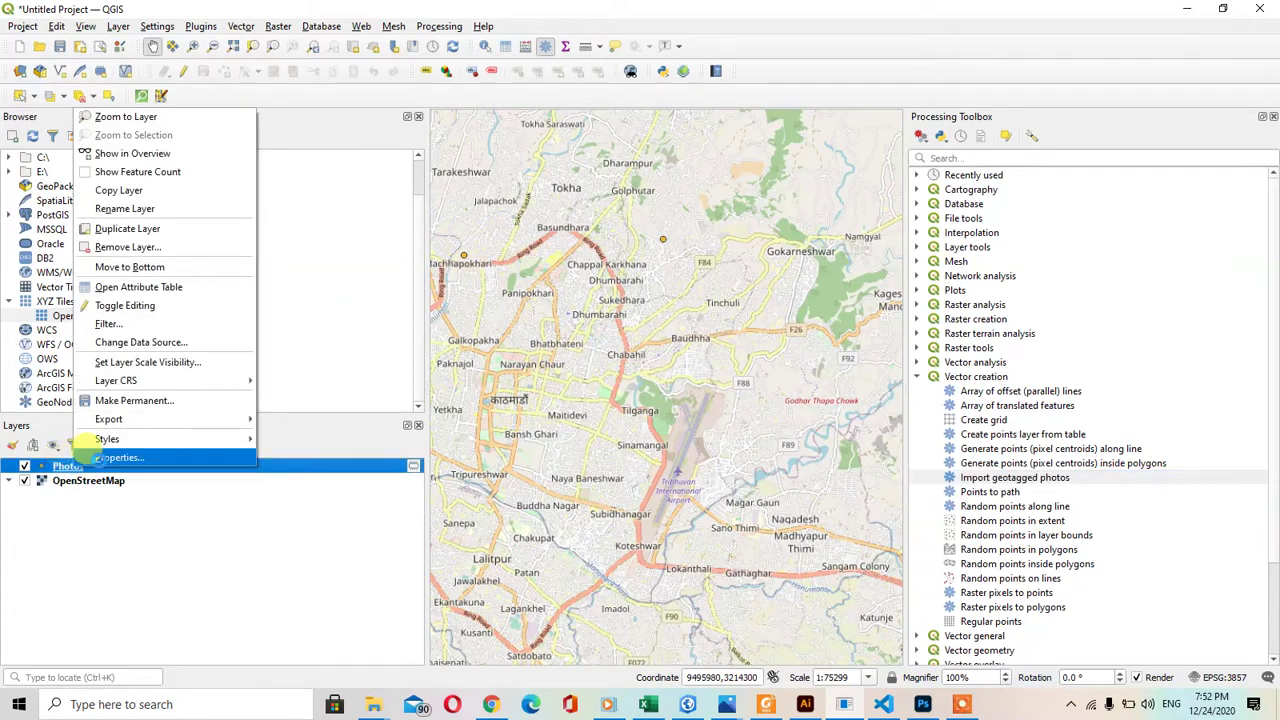
{"action": "left_click", "coordinate": [160, 287]}
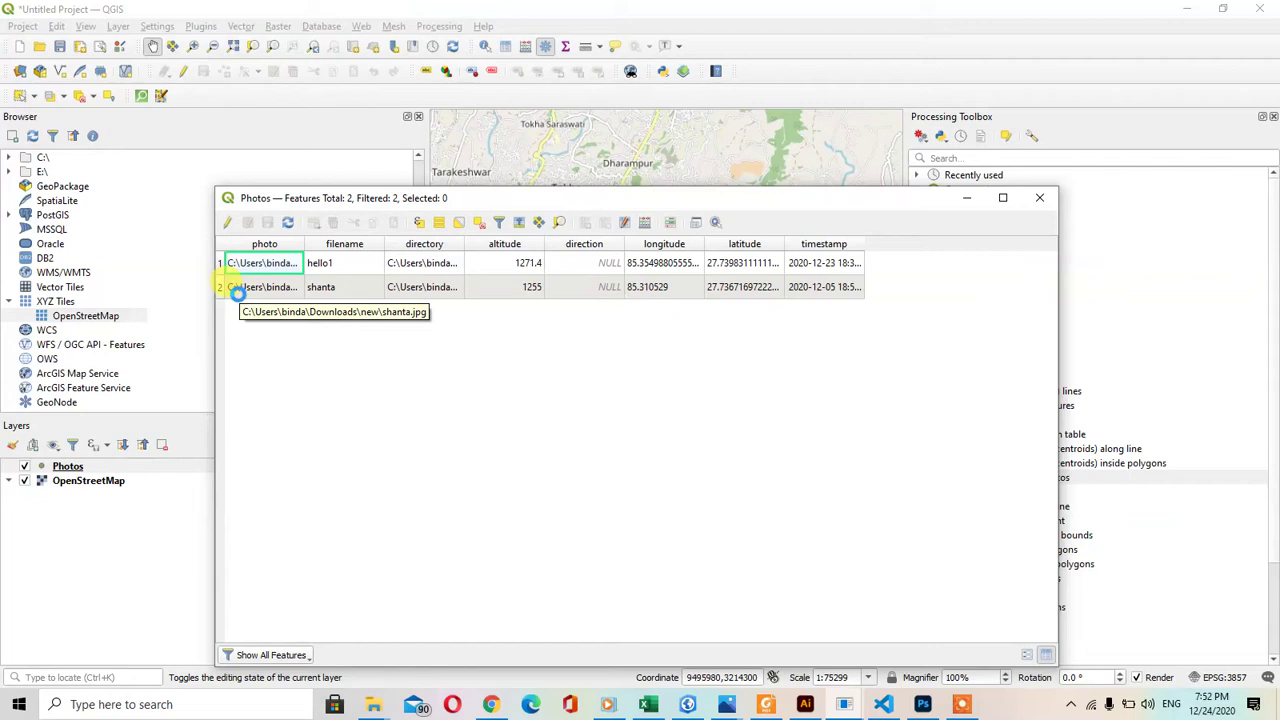
{"action": "left_click", "coordinate": [256, 292]}
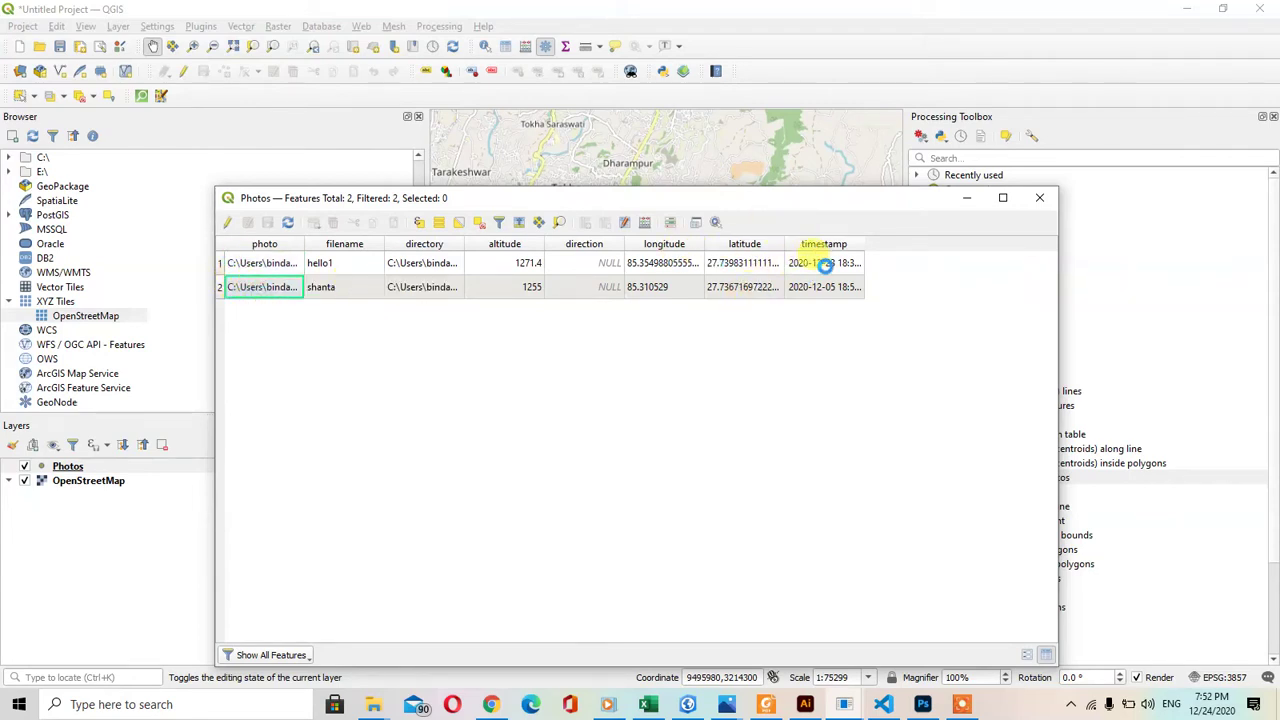
{"action": "left_click", "coordinate": [537, 264]}
{"action": "left_click", "coordinate": [530, 288]}
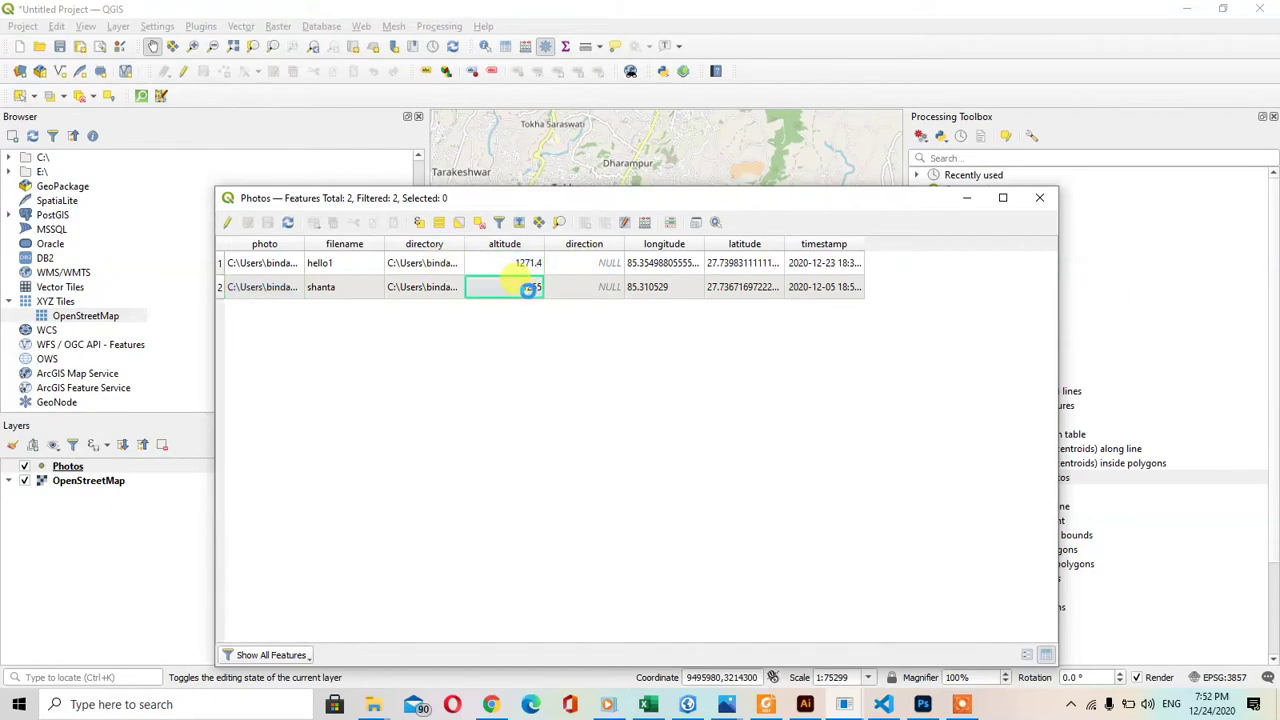
{"action": "left_click", "coordinate": [1042, 199]}
Step: Open the Photos layer's Display properties and clear a pasted folder path from the HTML Map Tip
{"action": "right_click", "coordinate": [68, 466]}
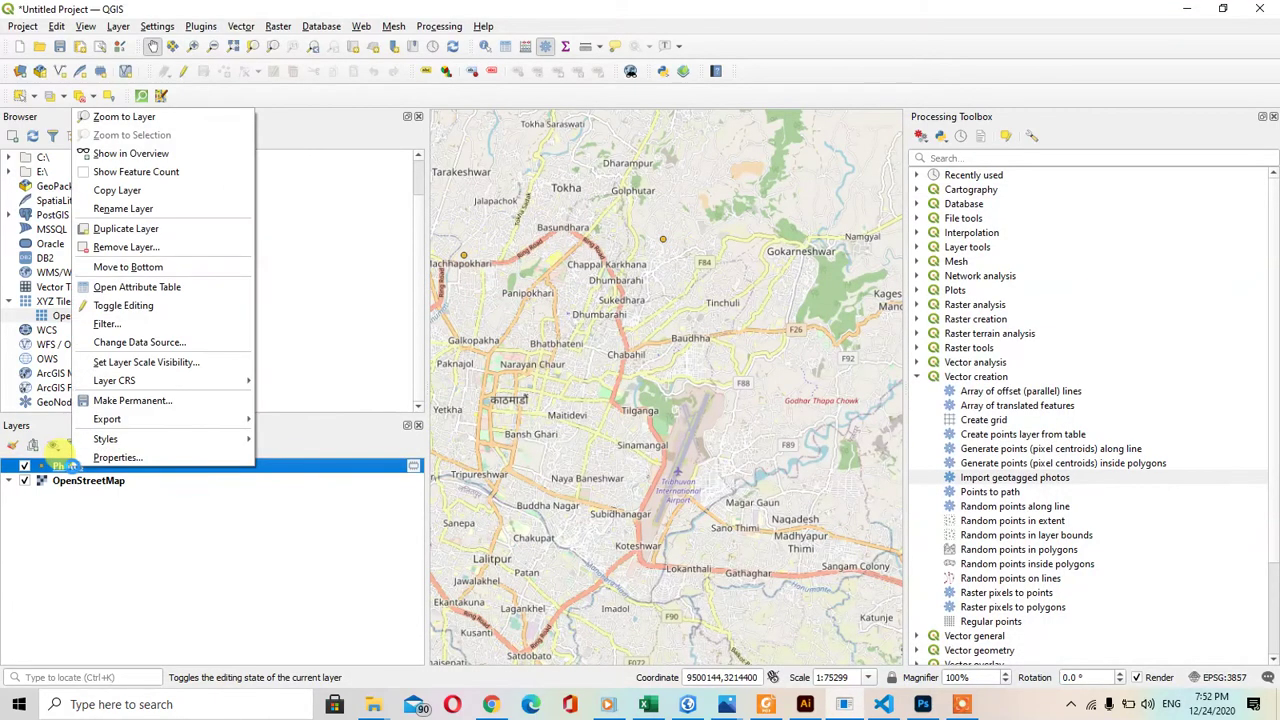
{"action": "left_click", "coordinate": [84, 460]}
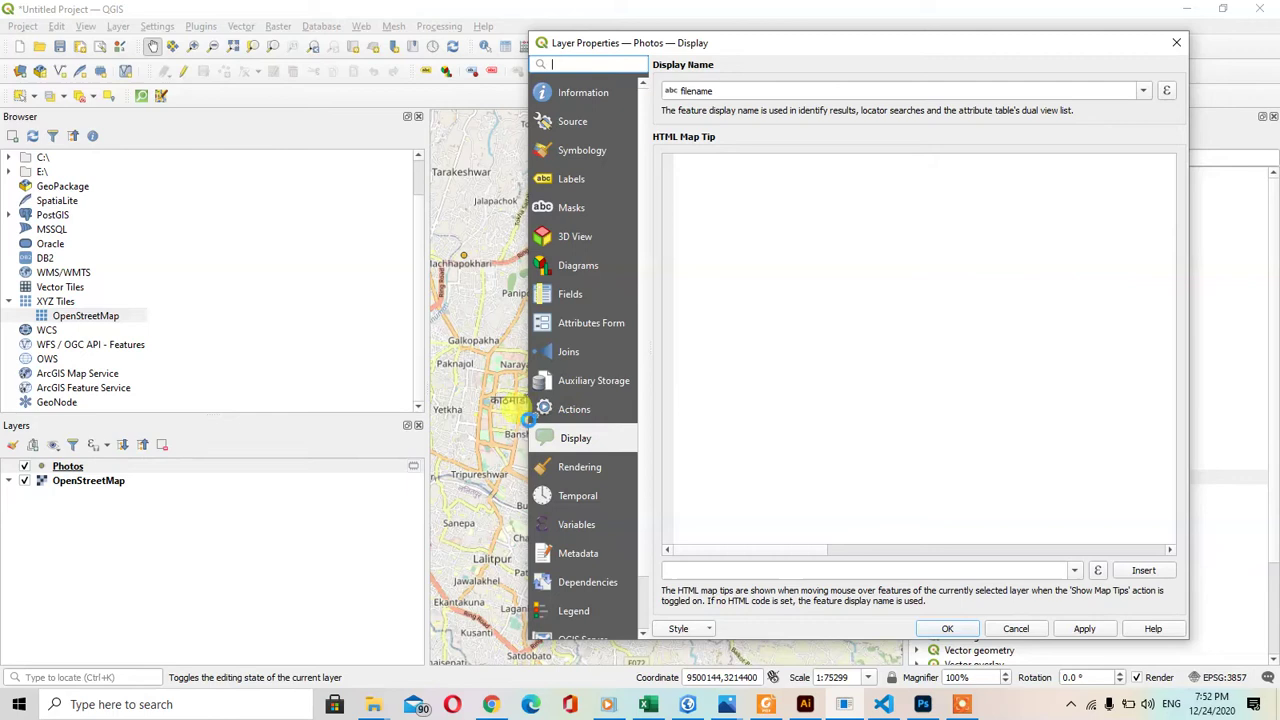
{"action": "left_click", "coordinate": [831, 225]}
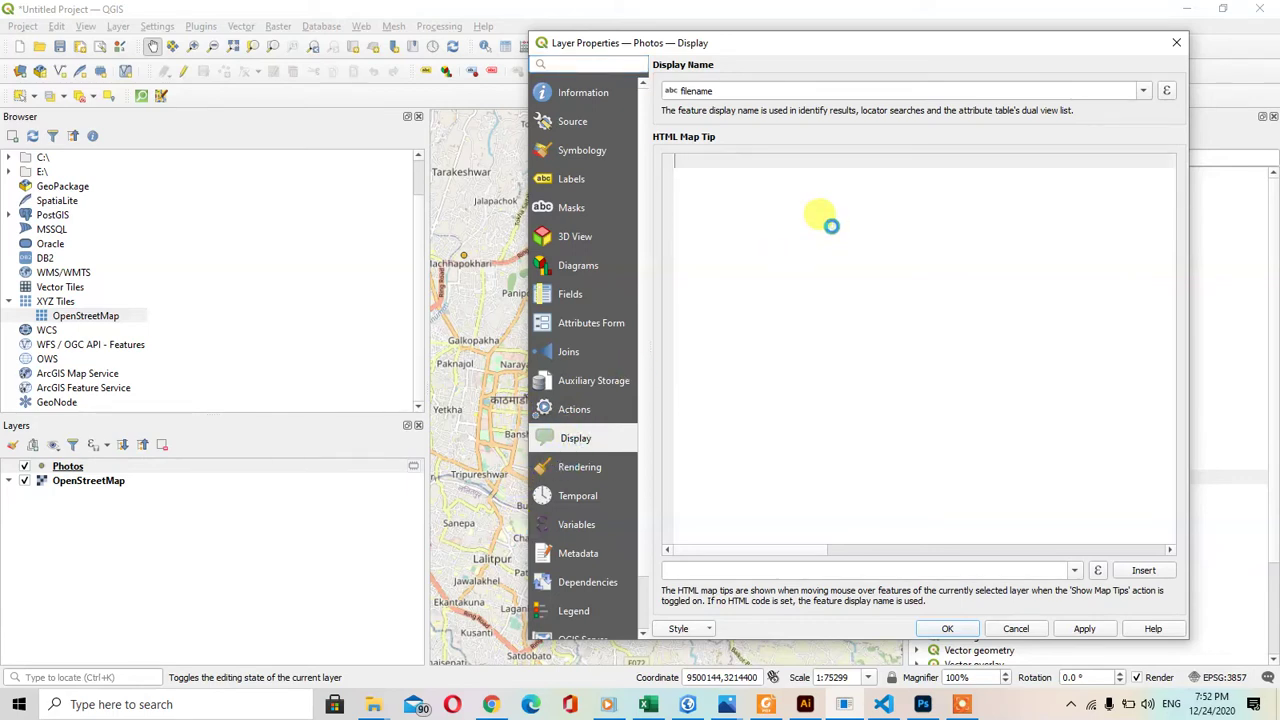
{"action": "type", "text": "C:\\Users\\binda\\Downloads\\new"}
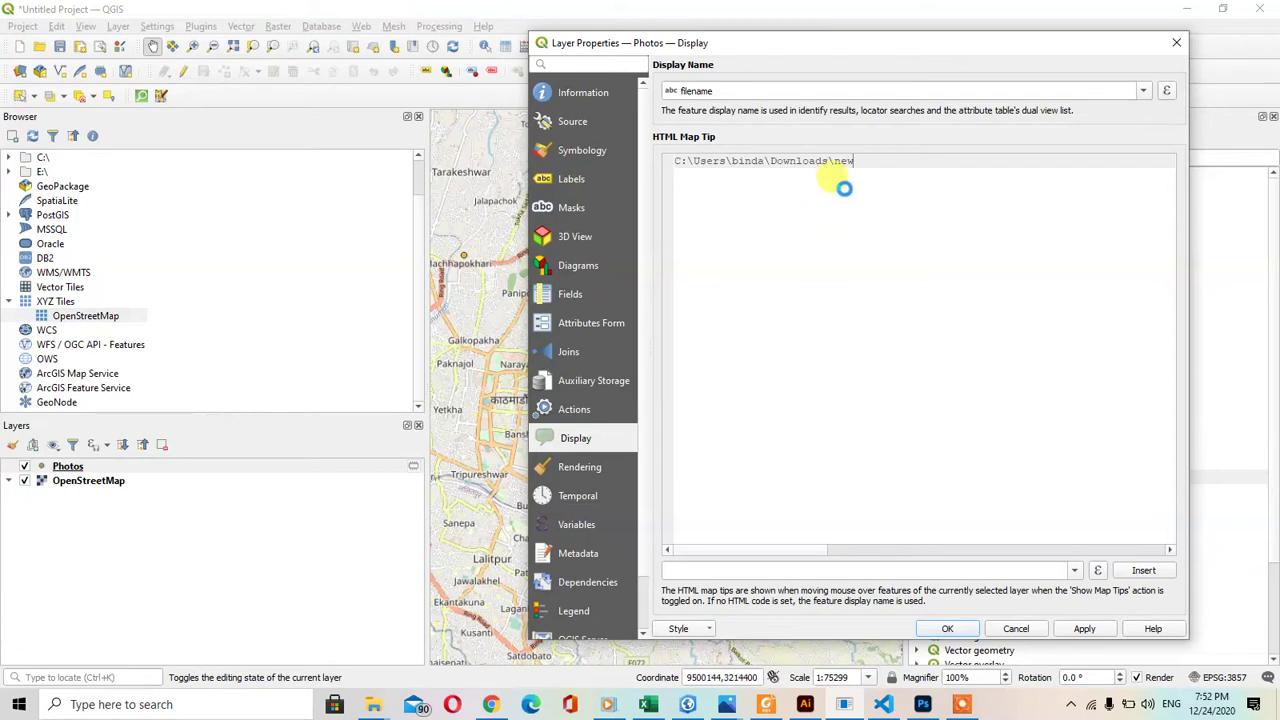
{"action": "left_click_drag", "start_coordinate": [857, 162], "coordinate": [663, 152]}
{"action": "key", "text": "Delete"}
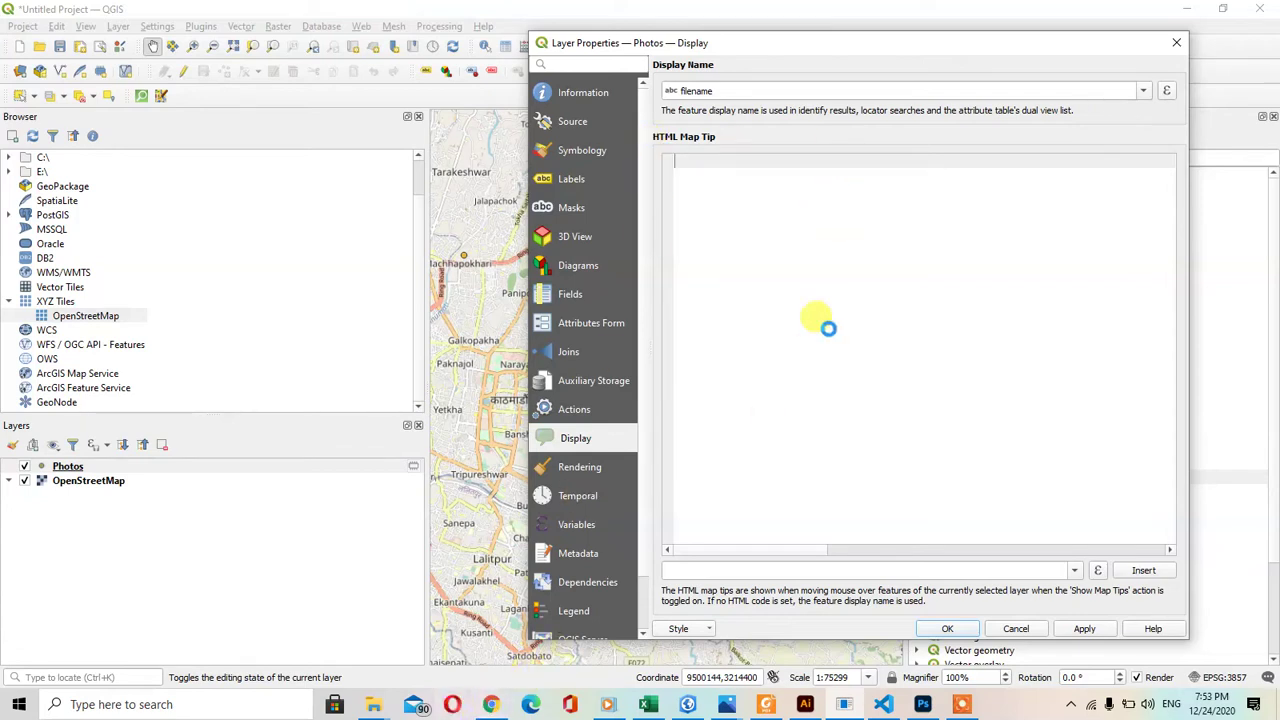
{"action": "left_click", "coordinate": [797, 194]}
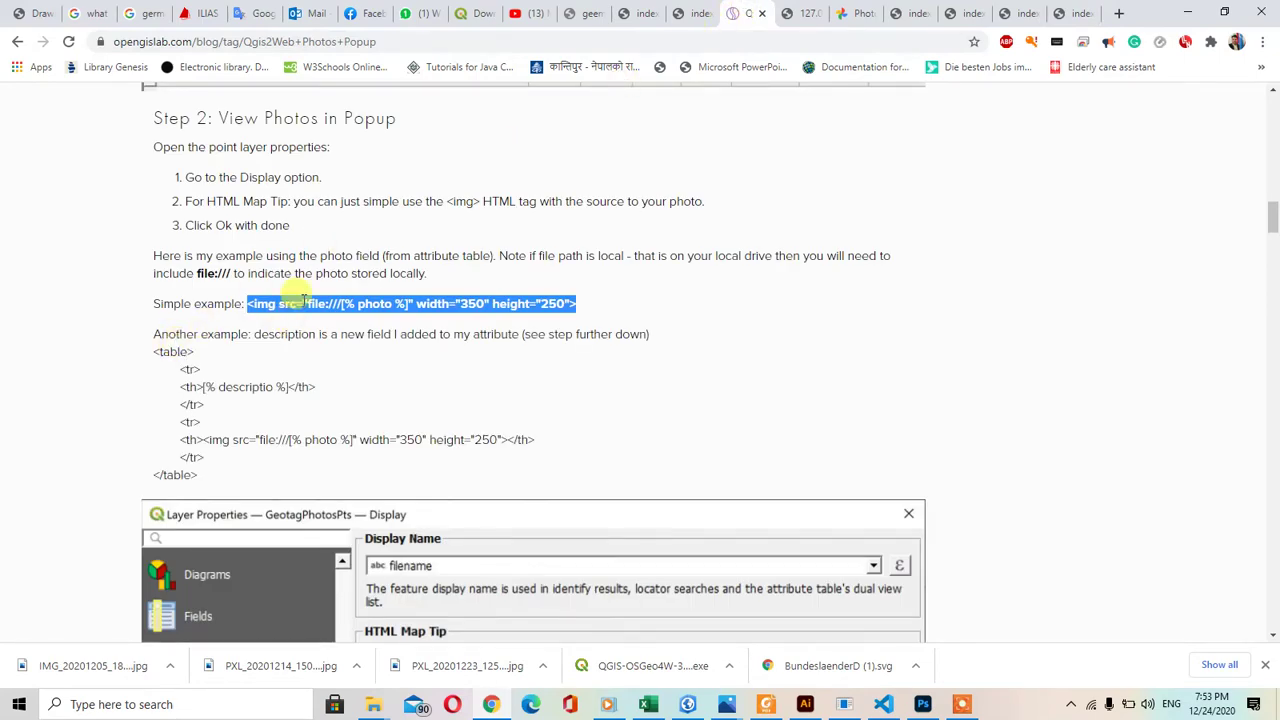
Step: Paste the img tag into the HTML Map Tip and copy the photo folder path from Explorer
{"action": "left_click", "coordinate": [1187, 12]}
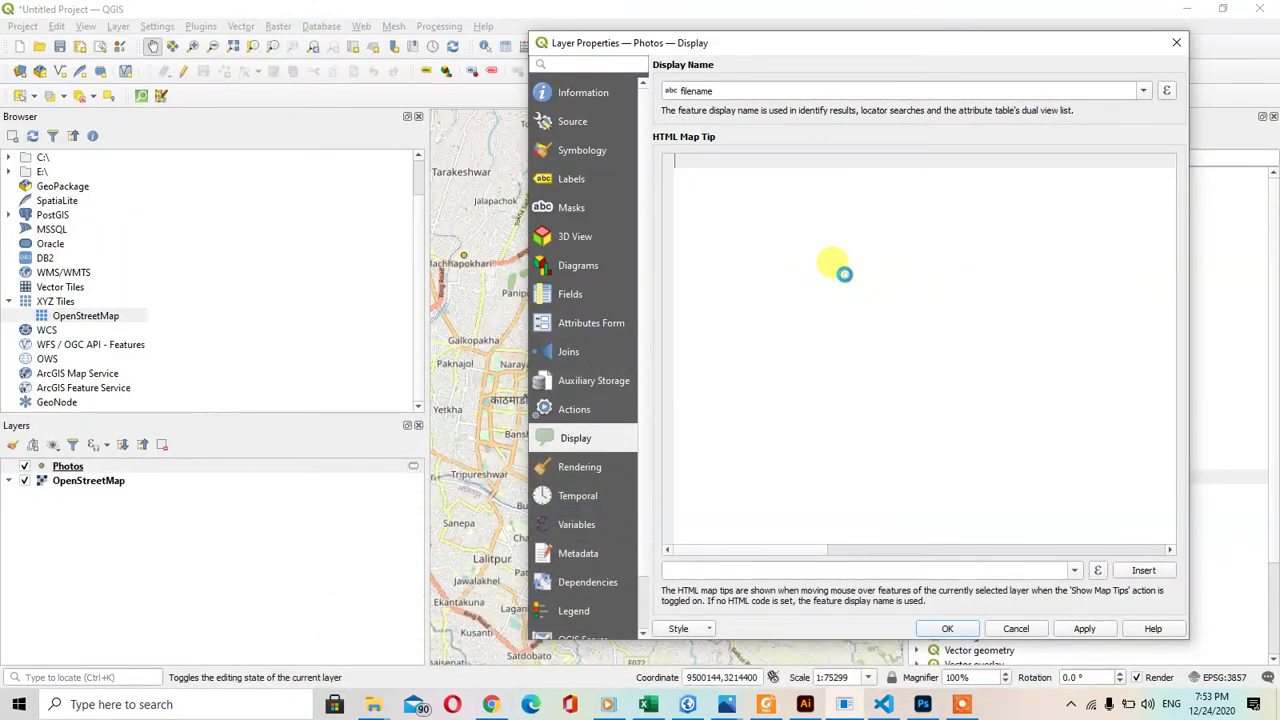
{"action": "type", "text": "<img src=\"file:///[% photo %]\" width=\"350\" height=\"250\">"}
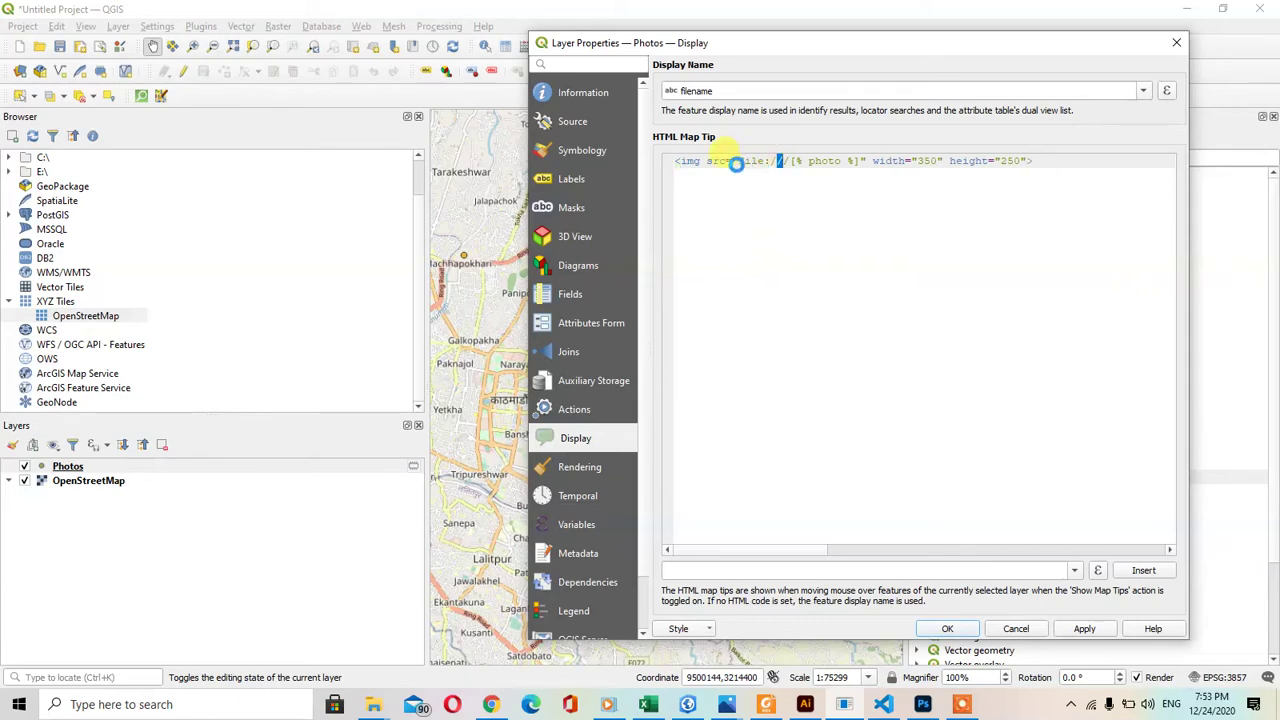
{"action": "left_click", "coordinate": [373, 704]}
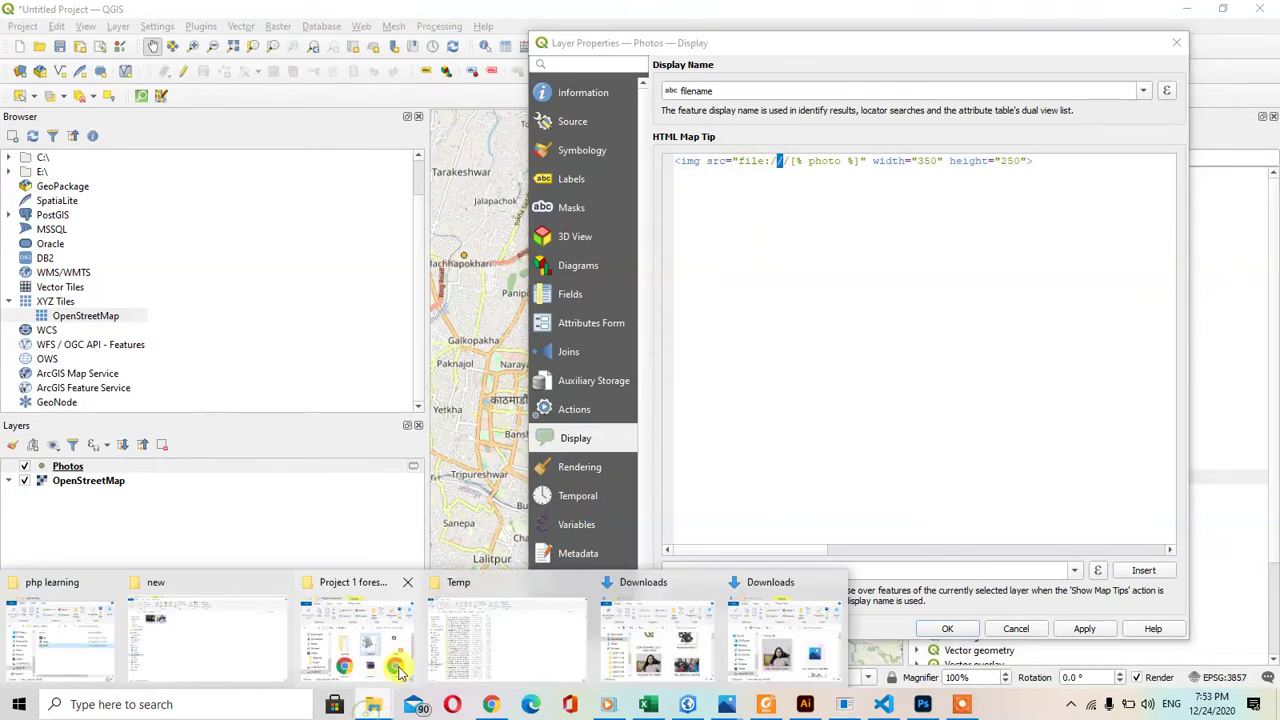
{"action": "left_click", "coordinate": [248, 650]}
{"action": "left_click", "coordinate": [352, 130]}
{"action": "key", "text": "ctrl+c"}
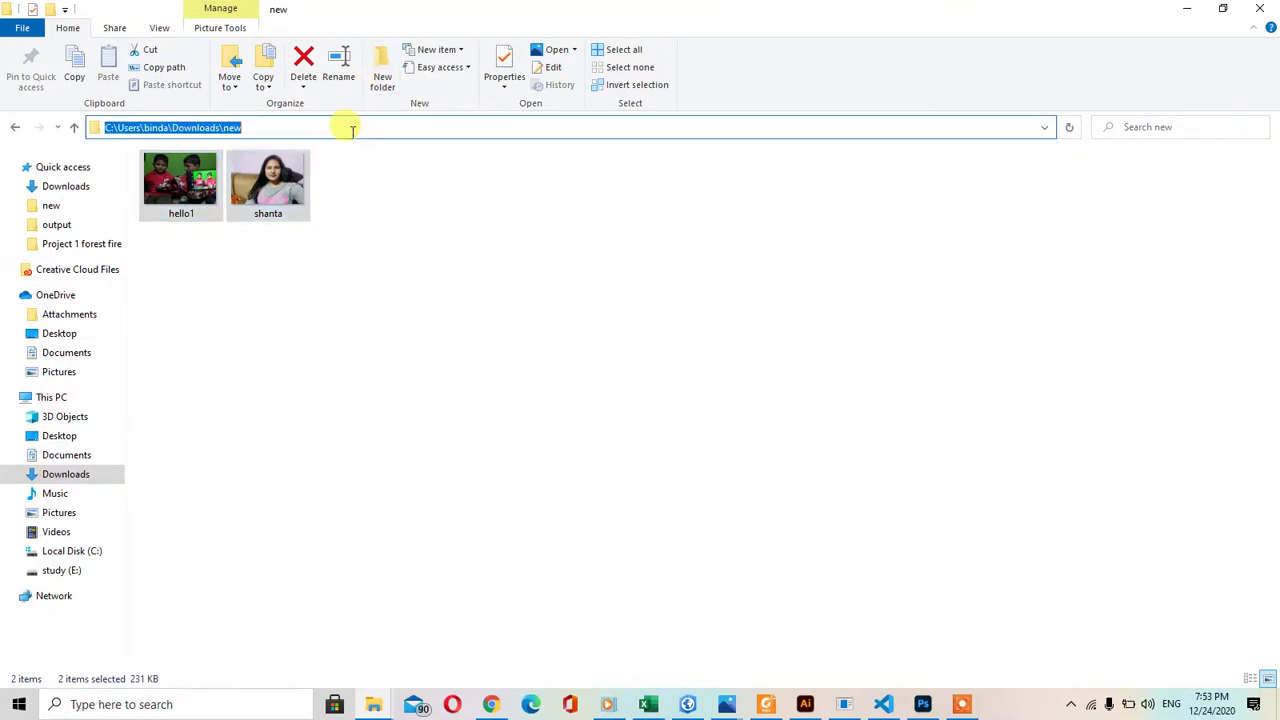
{"action": "left_click", "coordinate": [1188, 9]}
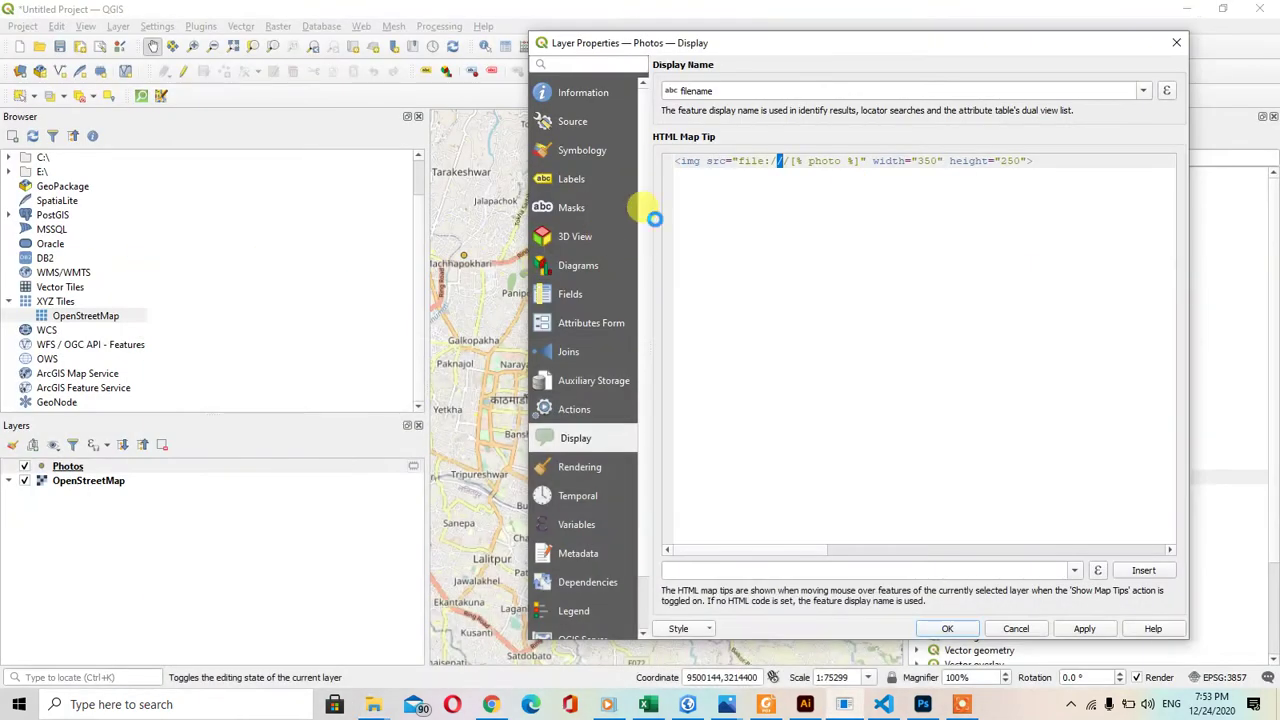
Step: Replace the img src with the folder path followed by \hellol.jpg
{"action": "left_click_drag", "start_coordinate": [743, 160], "coordinate": [955, 158]}
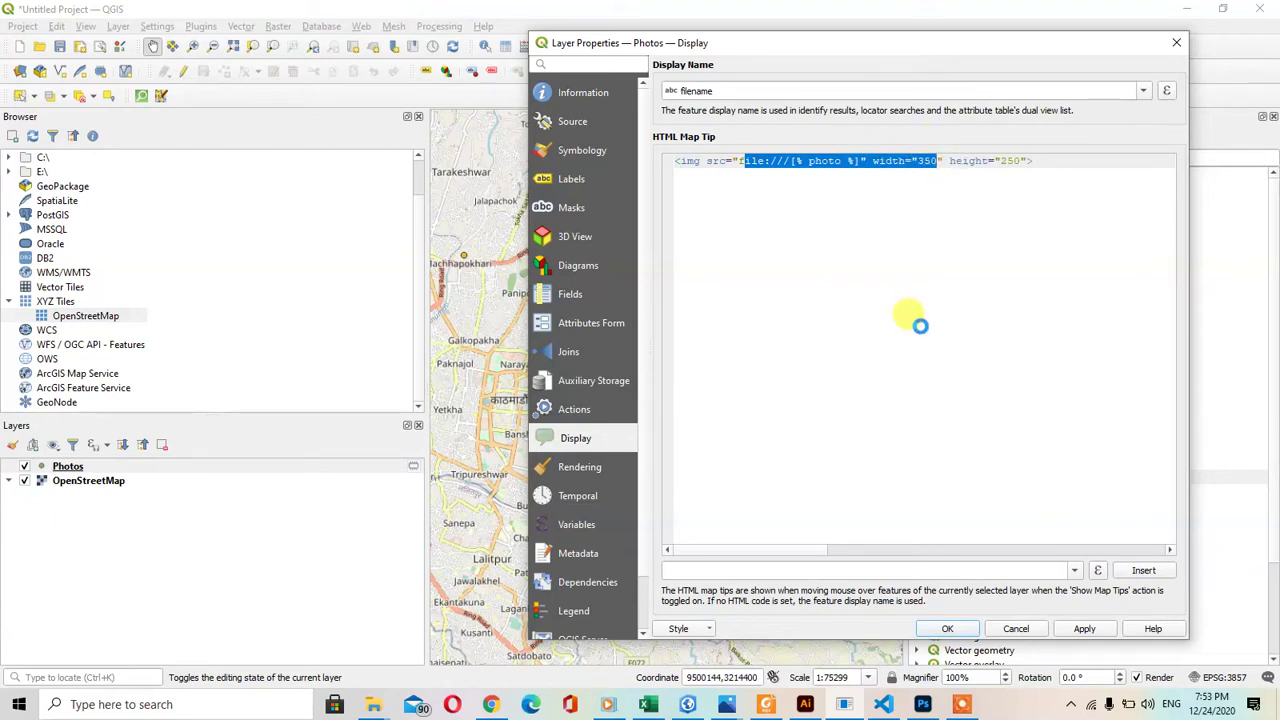
{"action": "left_click", "coordinate": [734, 162]}
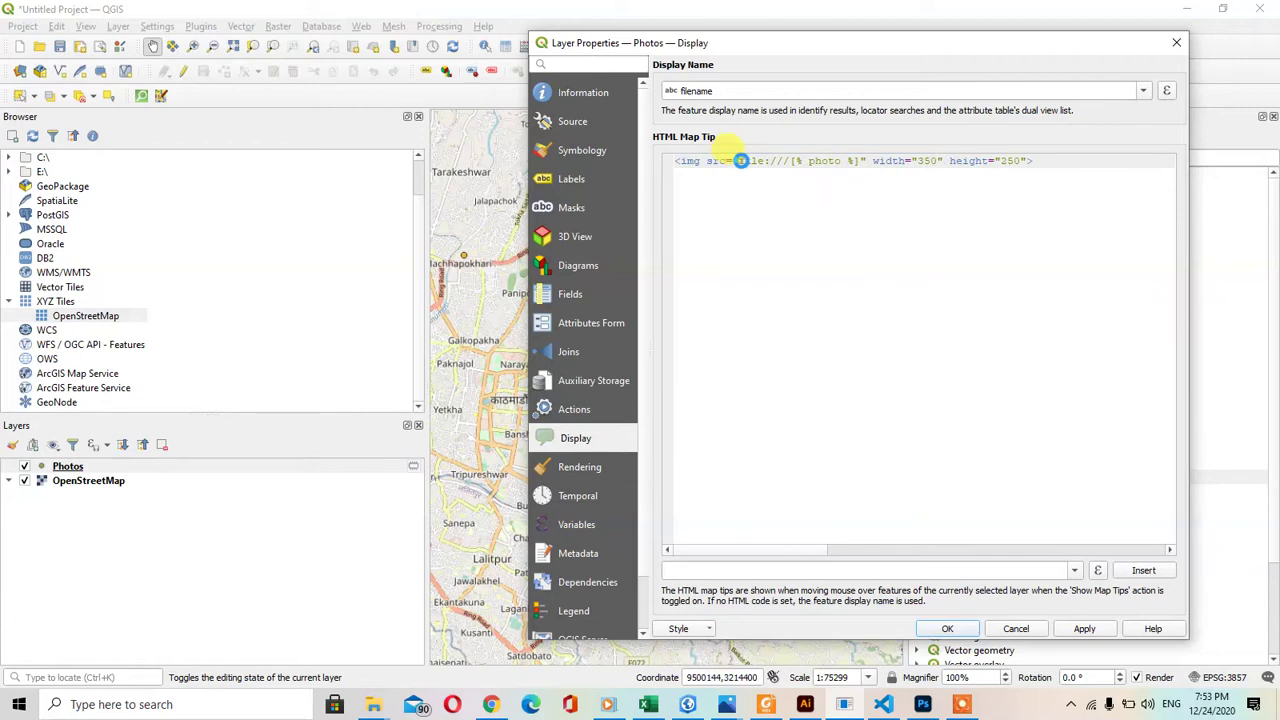
{"action": "left_click_drag", "start_coordinate": [741, 160], "coordinate": [830, 160]}
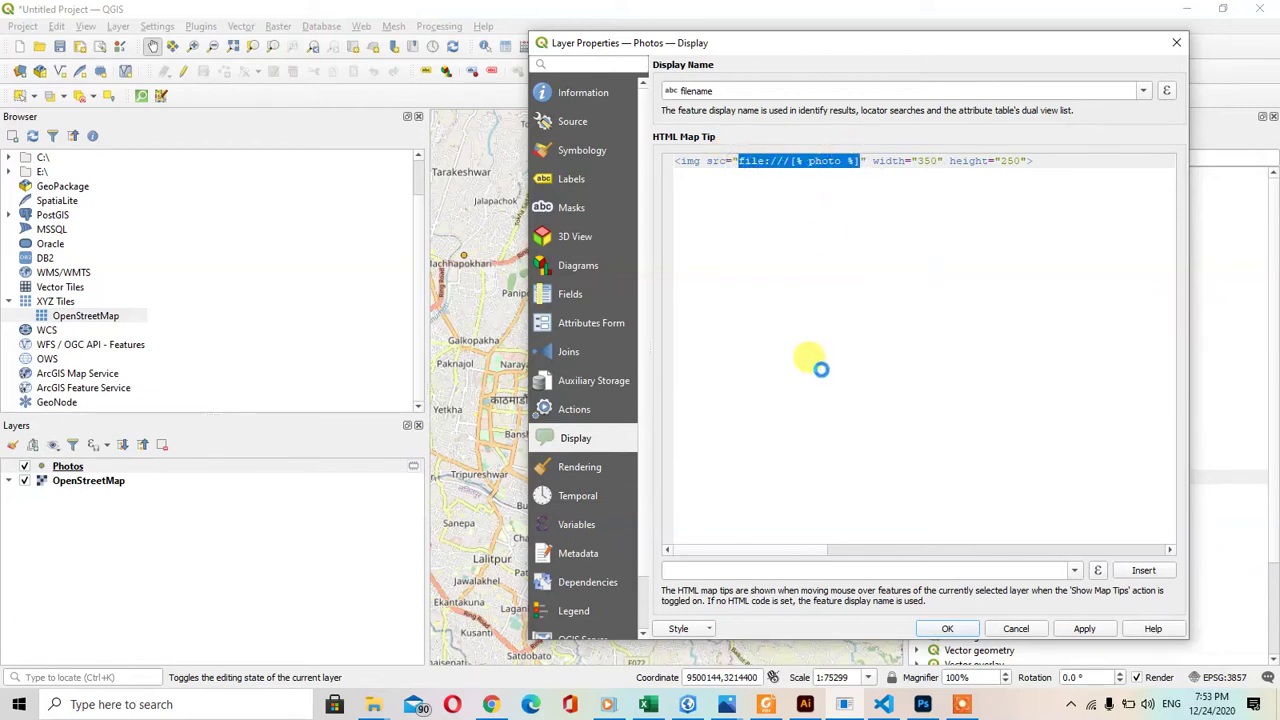
{"action": "key", "text": "ctrl+v"}
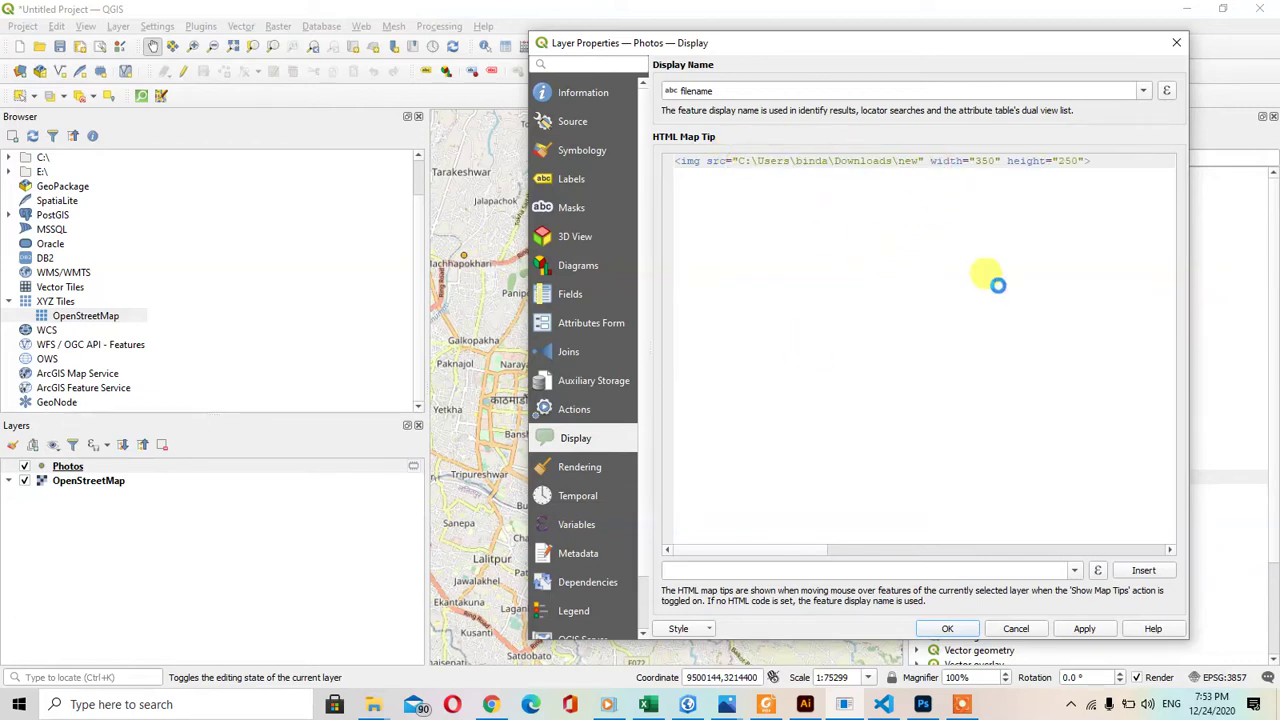
{"action": "type", "text": "\\hello"}
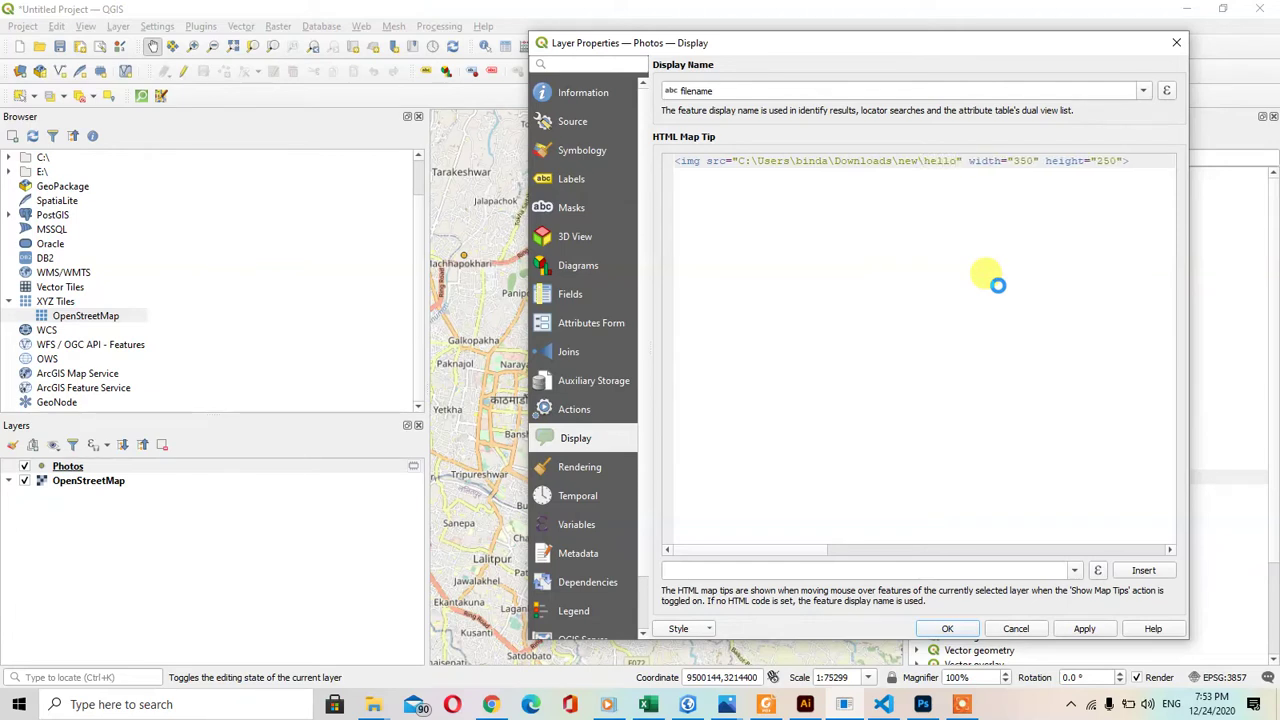
{"action": "type", "text": "l."}
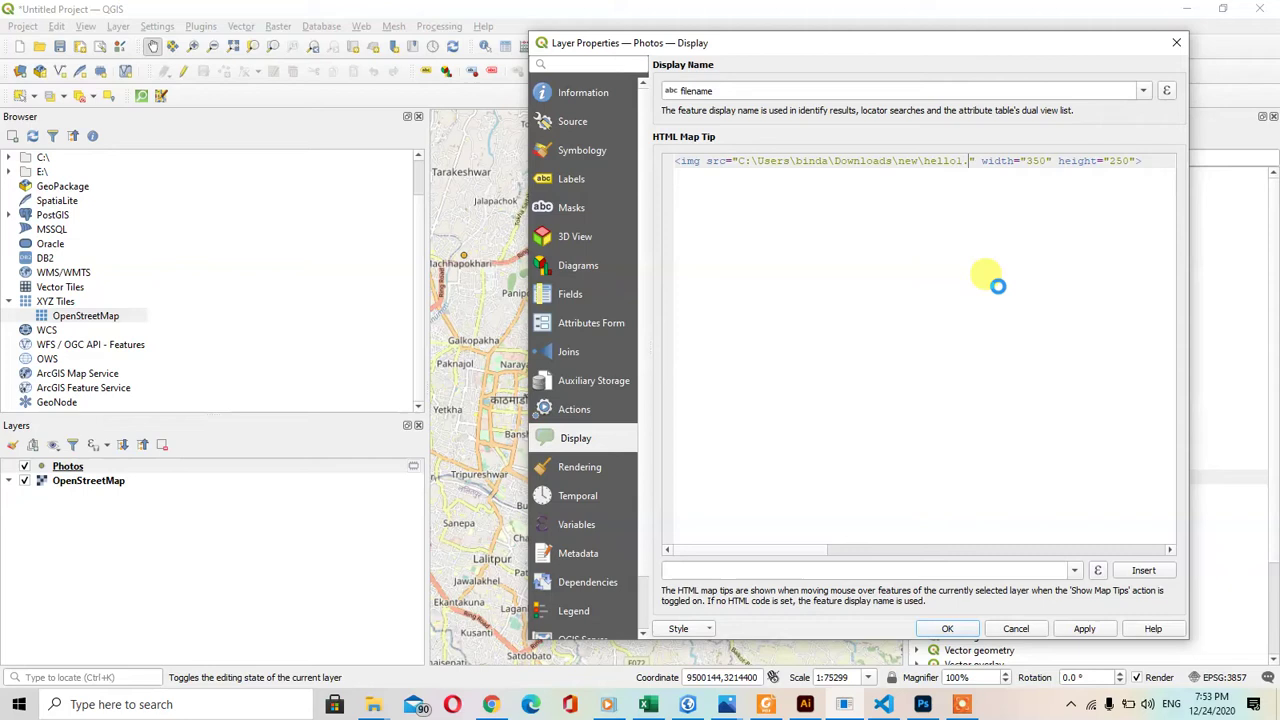
{"action": "type", "text": "jpg"}
Step: Duplicate the img tag on a second line for shanta, then apply and confirm the map tip
{"action": "triple_click", "coordinate": [1163, 161]}
{"action": "key", "text": "ctrl+a"}
{"action": "key", "text": "ctrl+c"}
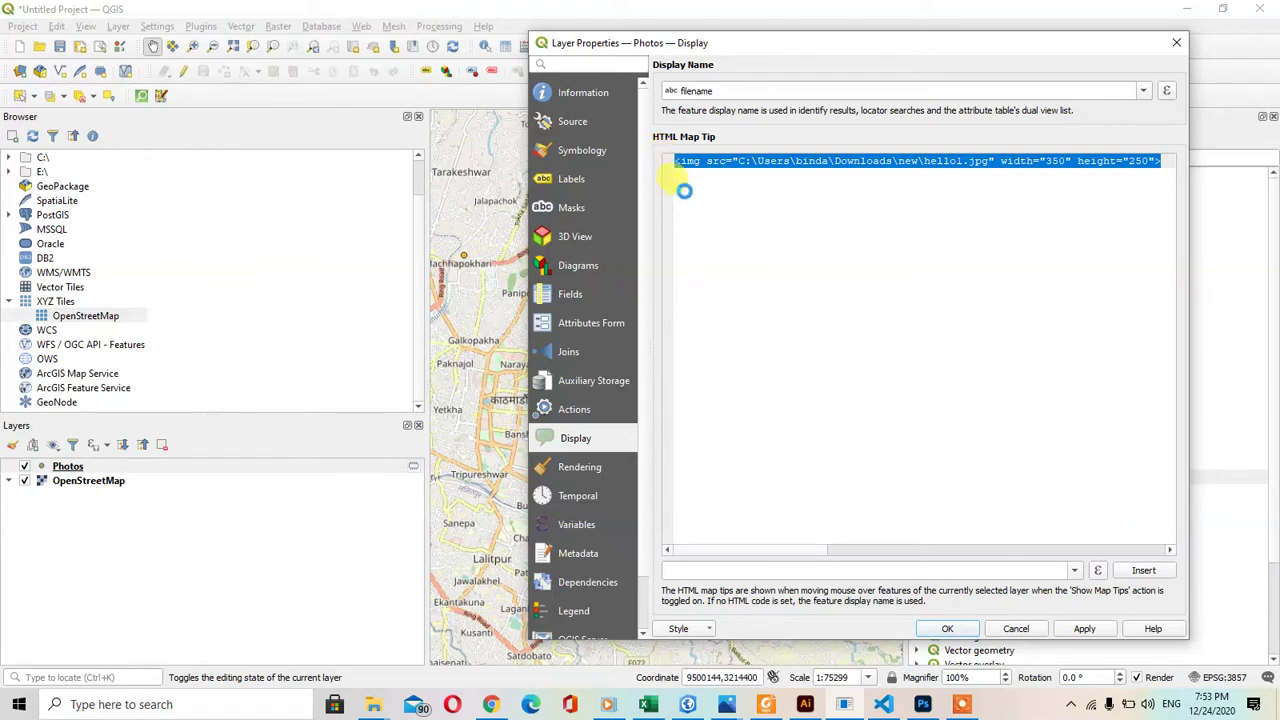
{"action": "left_click", "coordinate": [1187, 161]}
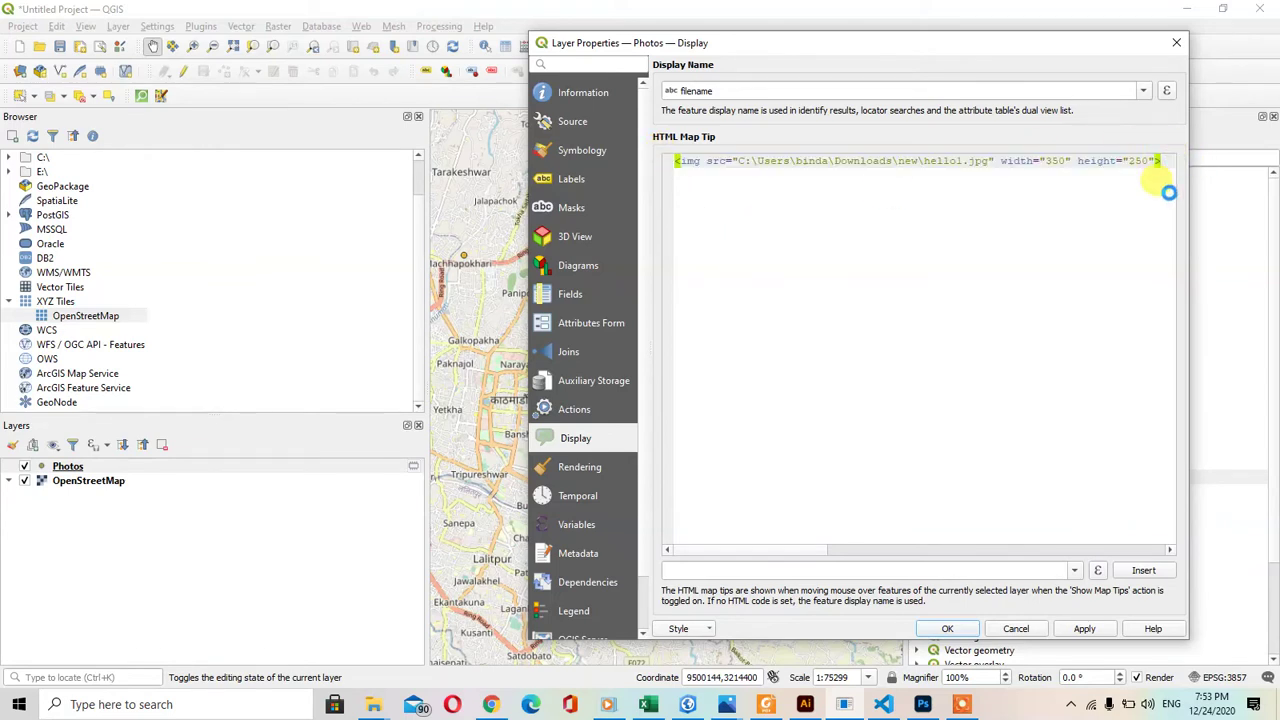
{"action": "left_click", "coordinate": [1168, 192]}
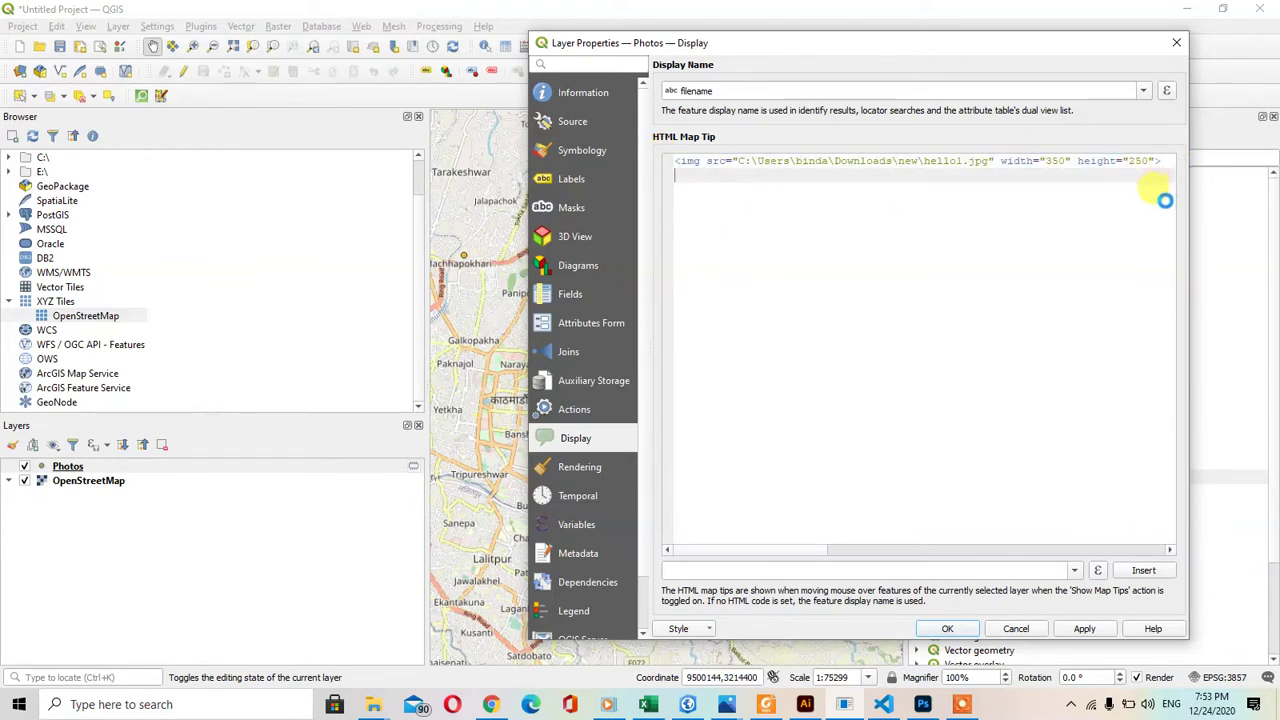
{"action": "key", "text": "ctrl+v"}
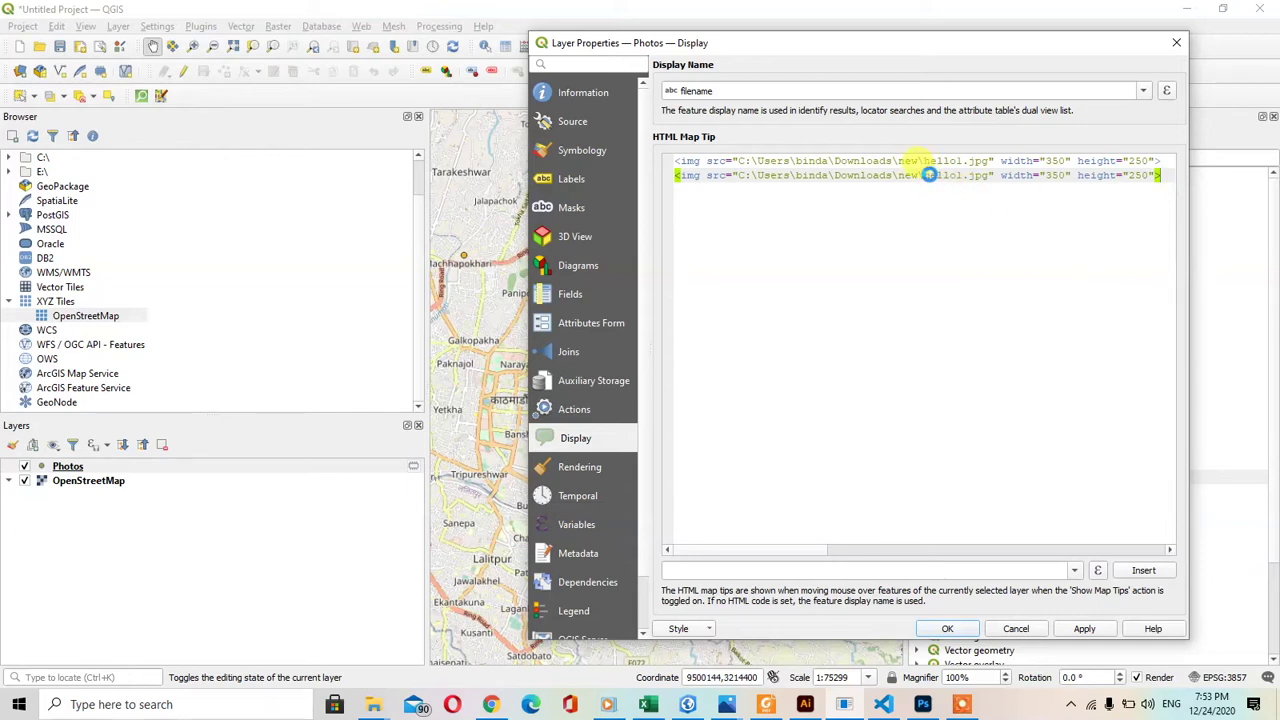
{"action": "double_click", "coordinate": [926, 174]}
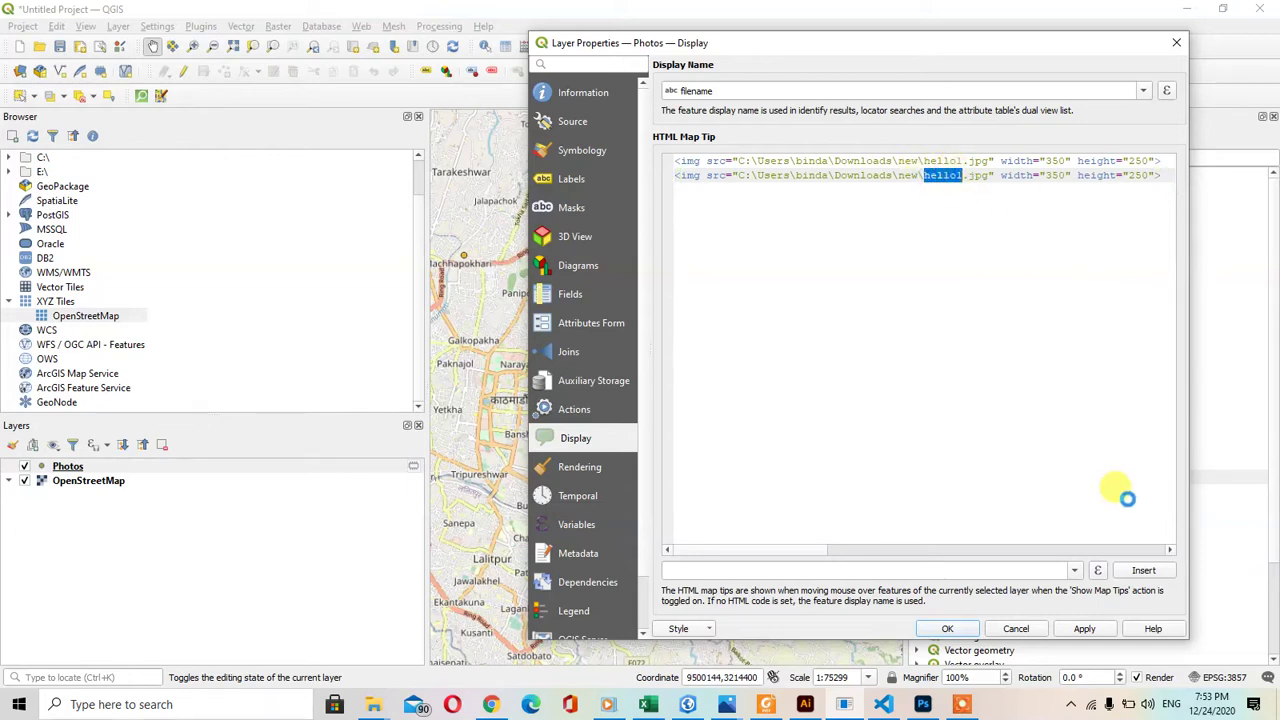
{"action": "type", "text": "shanta"}
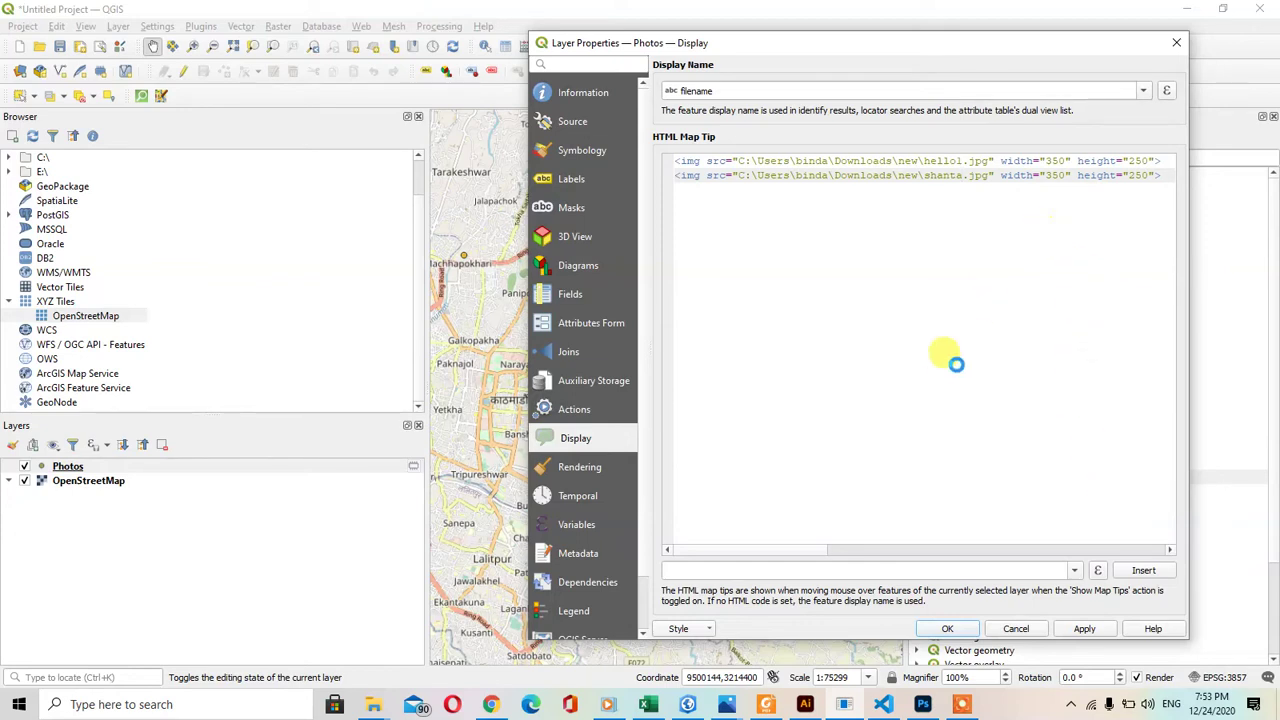
{"action": "left_click", "coordinate": [1086, 628]}
{"action": "left_click", "coordinate": [949, 628]}
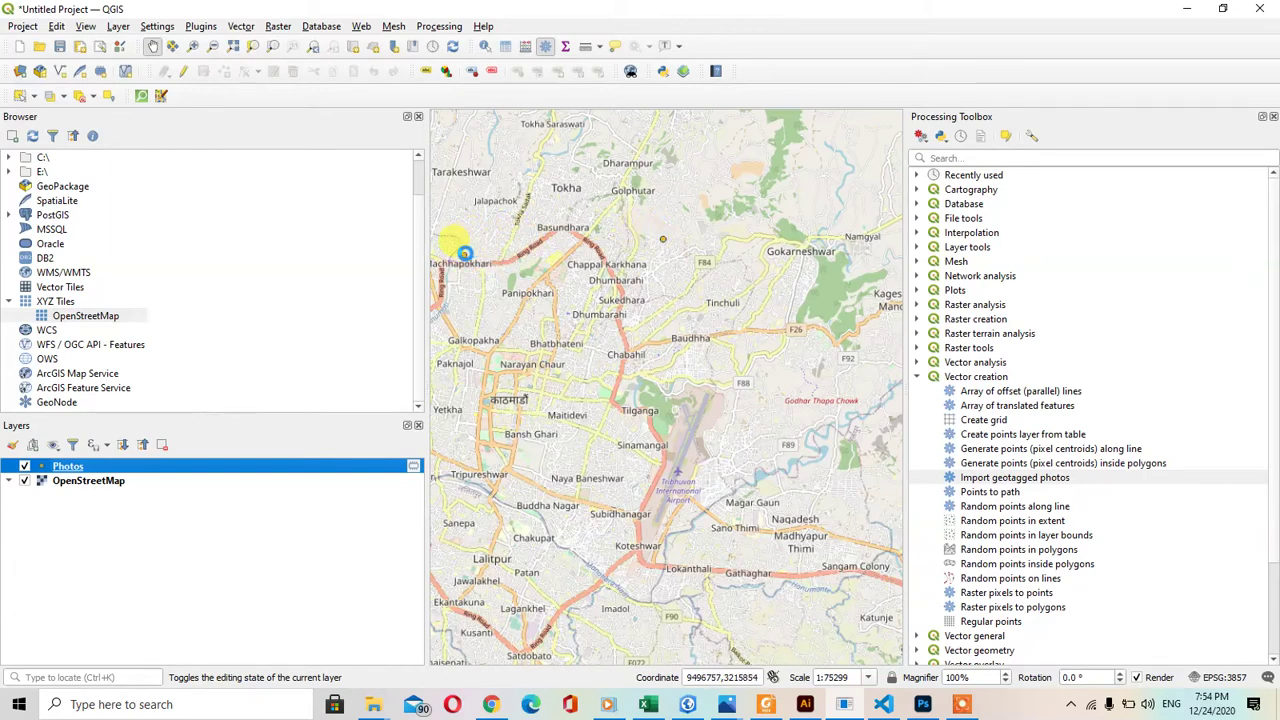
Step: Pan the Kathmandu map toward the two photo points
{"action": "left_click_drag", "start_coordinate": [464, 253], "coordinate": [665, 387]}
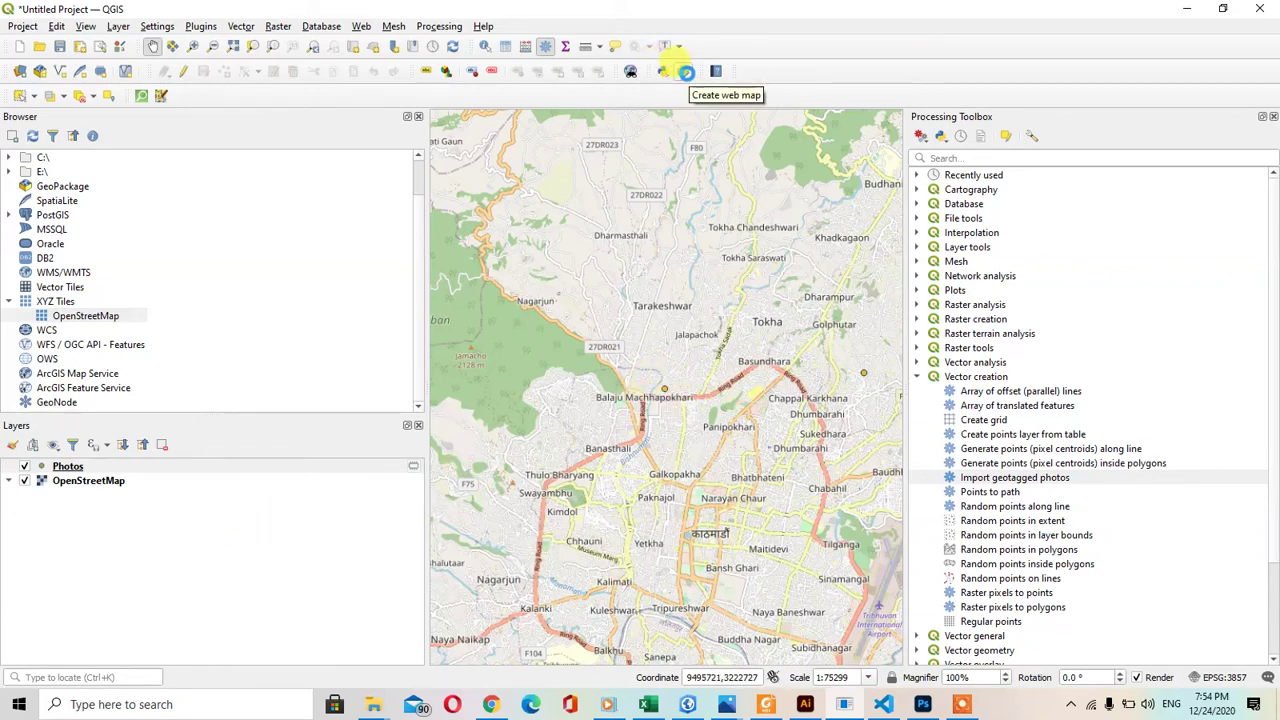
Step: Preview a photo popup in qgis2web and export the layers as a Leaflet web map
{"action": "left_click", "coordinate": [685, 72]}
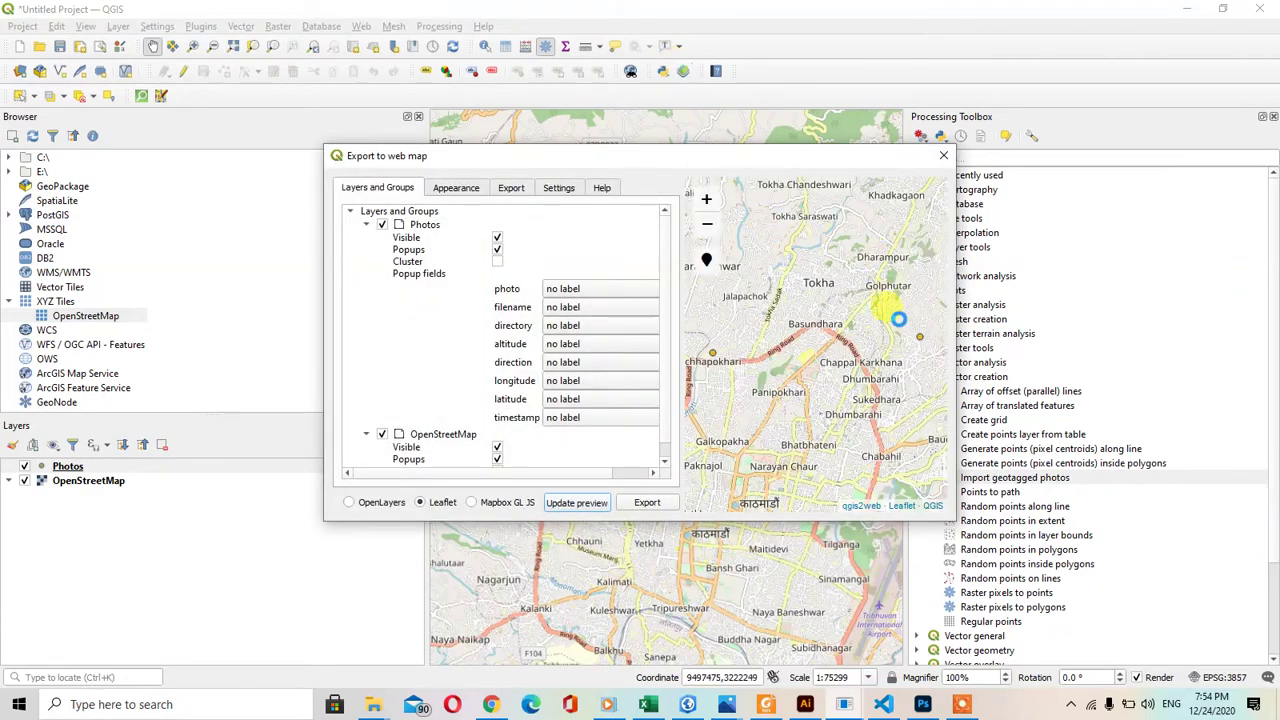
{"action": "left_click", "coordinate": [920, 338]}
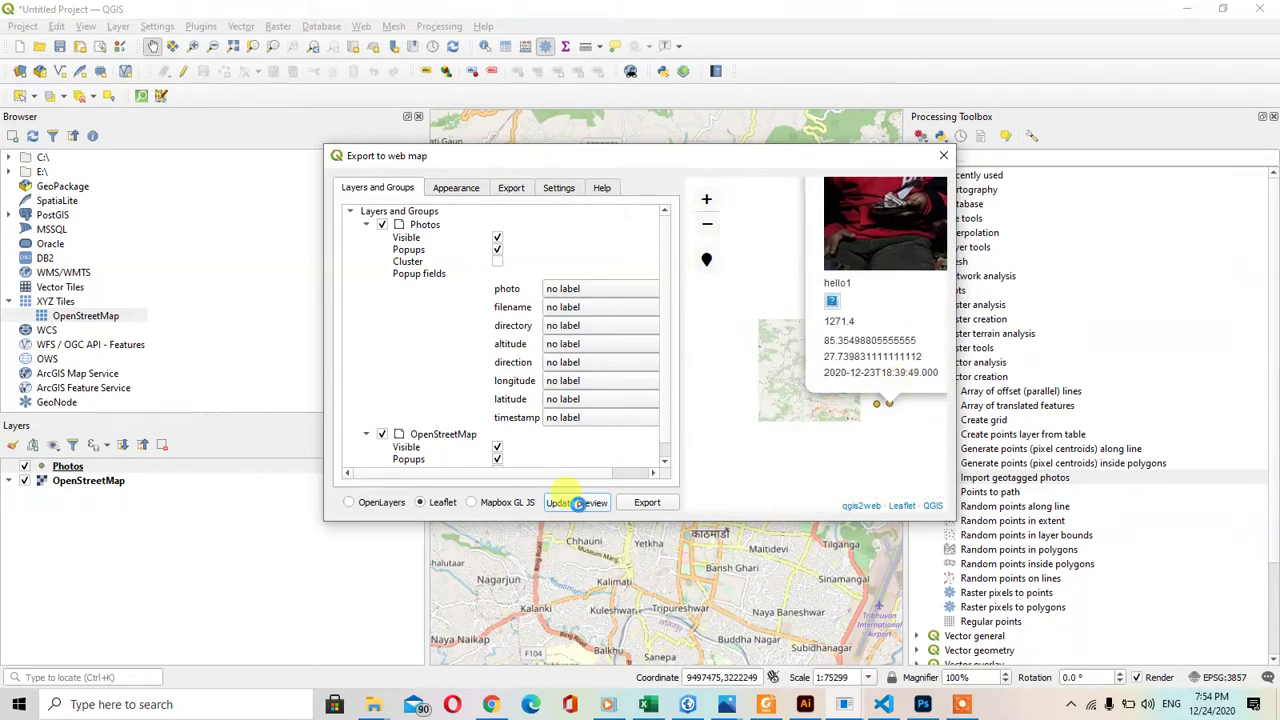
{"action": "left_click", "coordinate": [645, 503]}
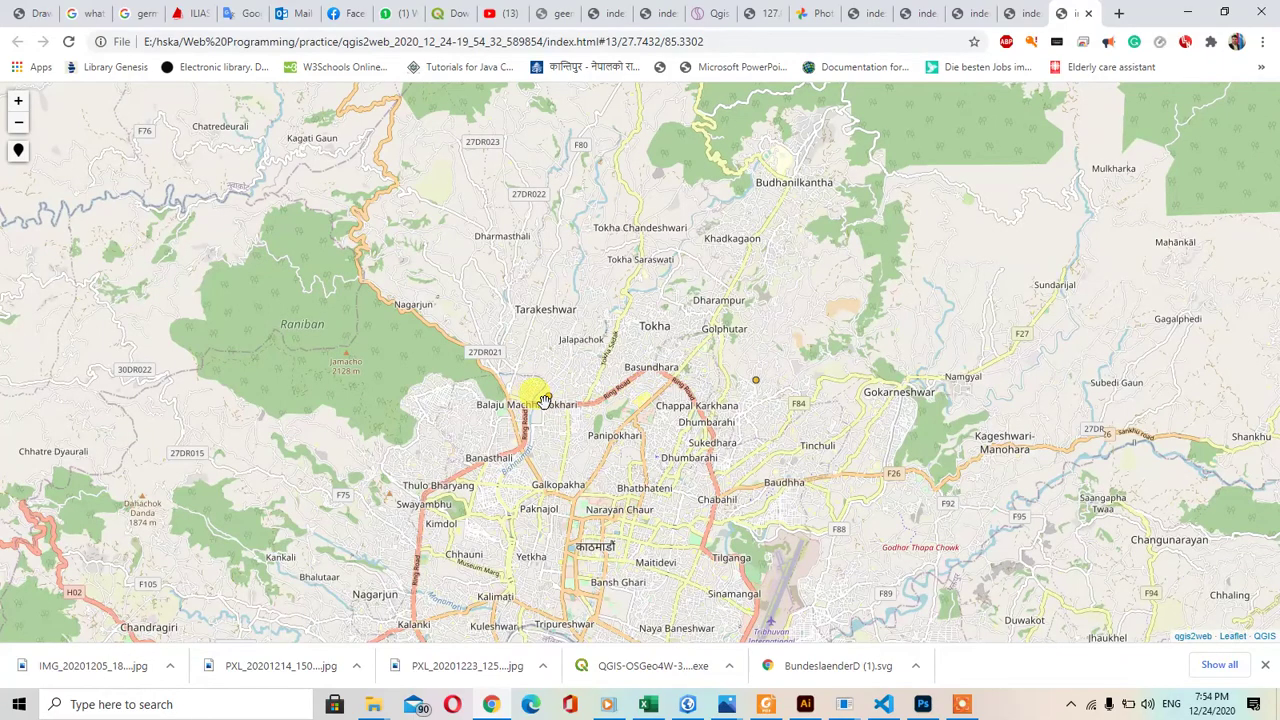
Step: Zoom to the point near CartoMandu and open shanta's photo popup showing altitude 1,255
{"action": "scroll", "coordinate": [541, 400], "scroll_direction": "up", "scroll_amount": 3}
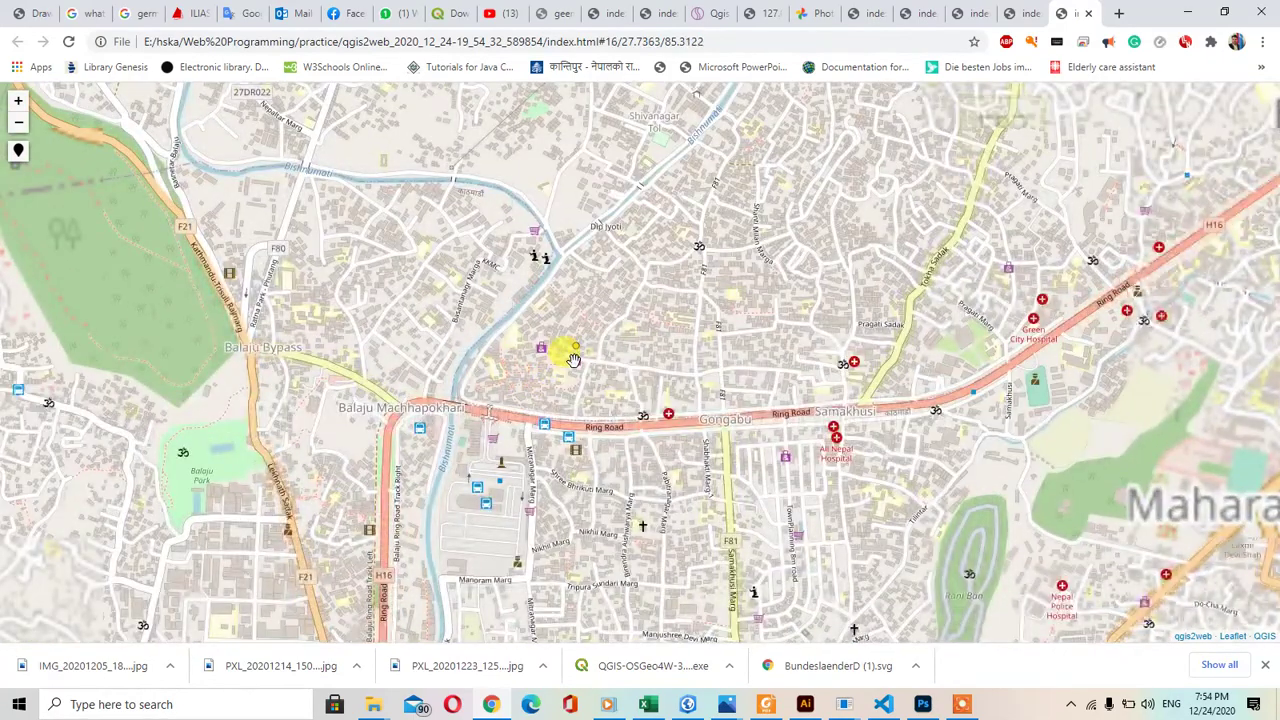
{"action": "scroll", "coordinate": [572, 358], "scroll_direction": "up", "scroll_amount": 1}
{"action": "scroll", "coordinate": [571, 335], "scroll_direction": "down", "scroll_amount": 2}
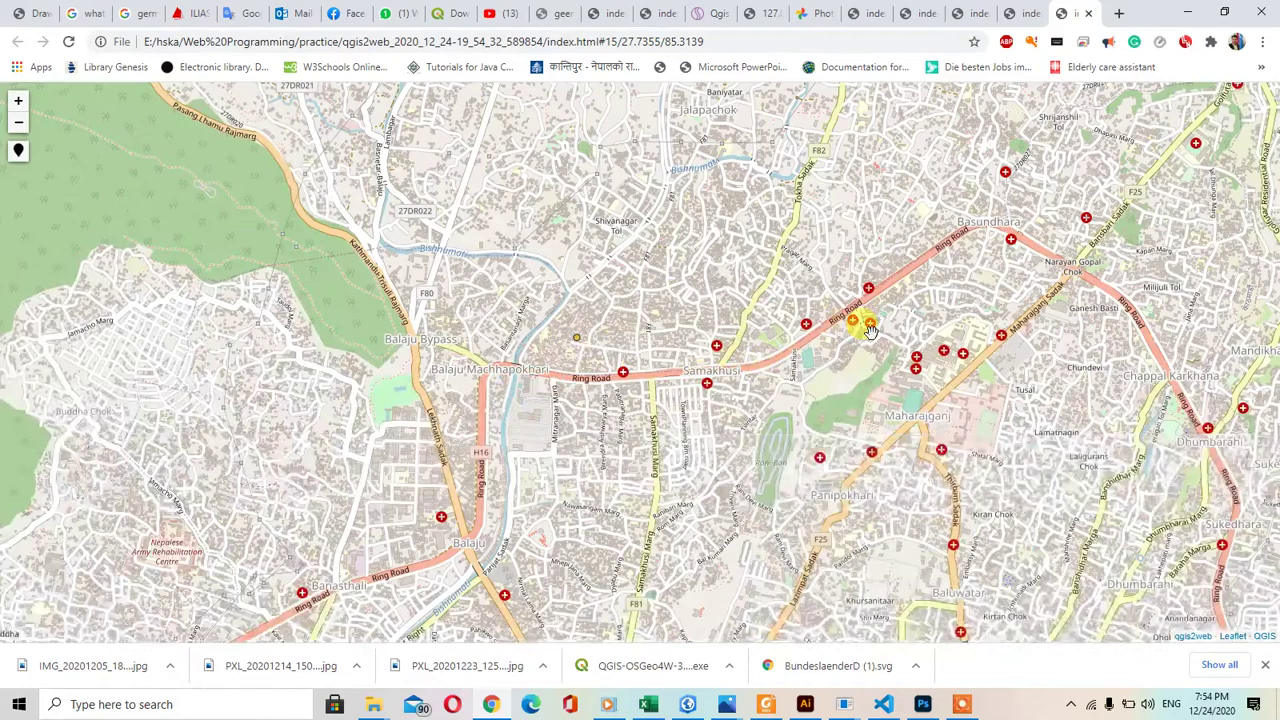
{"action": "scroll", "coordinate": [930, 308], "scroll_direction": "up", "scroll_amount": 1}
{"action": "scroll", "coordinate": [857, 300], "scroll_direction": "down", "scroll_amount": 1}
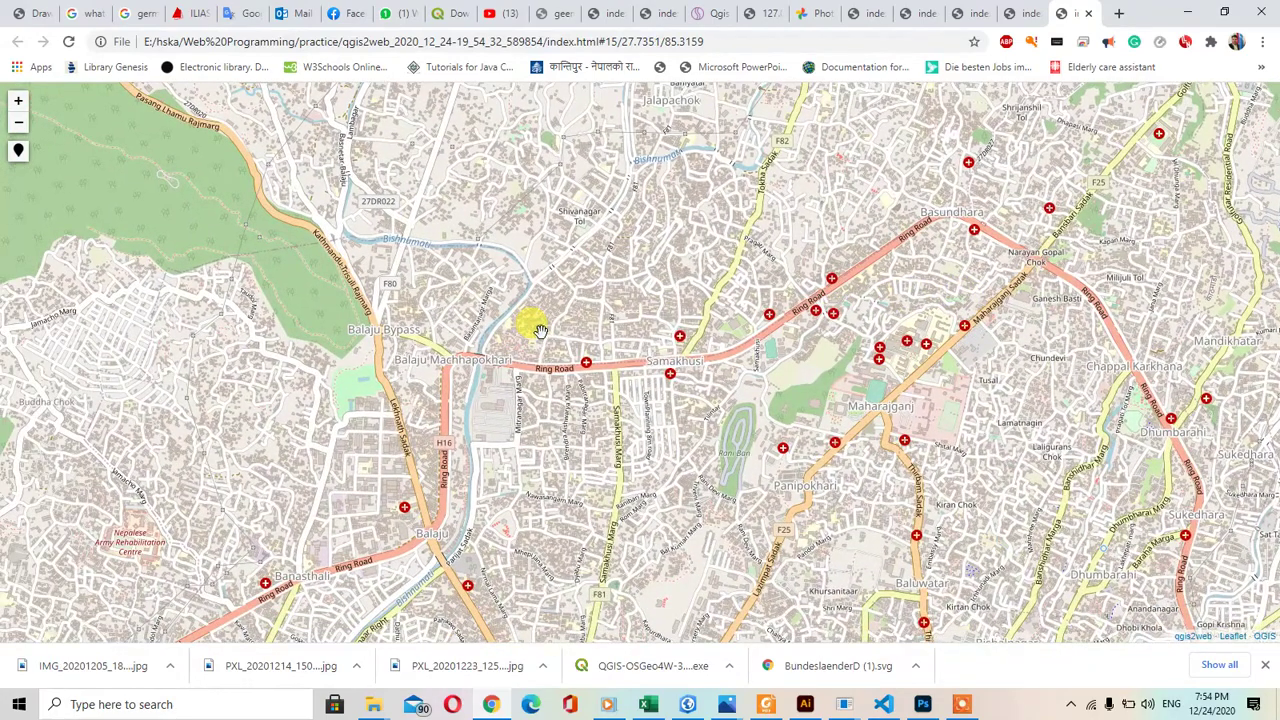
{"action": "scroll", "coordinate": [540, 330], "scroll_direction": "up", "scroll_amount": 2}
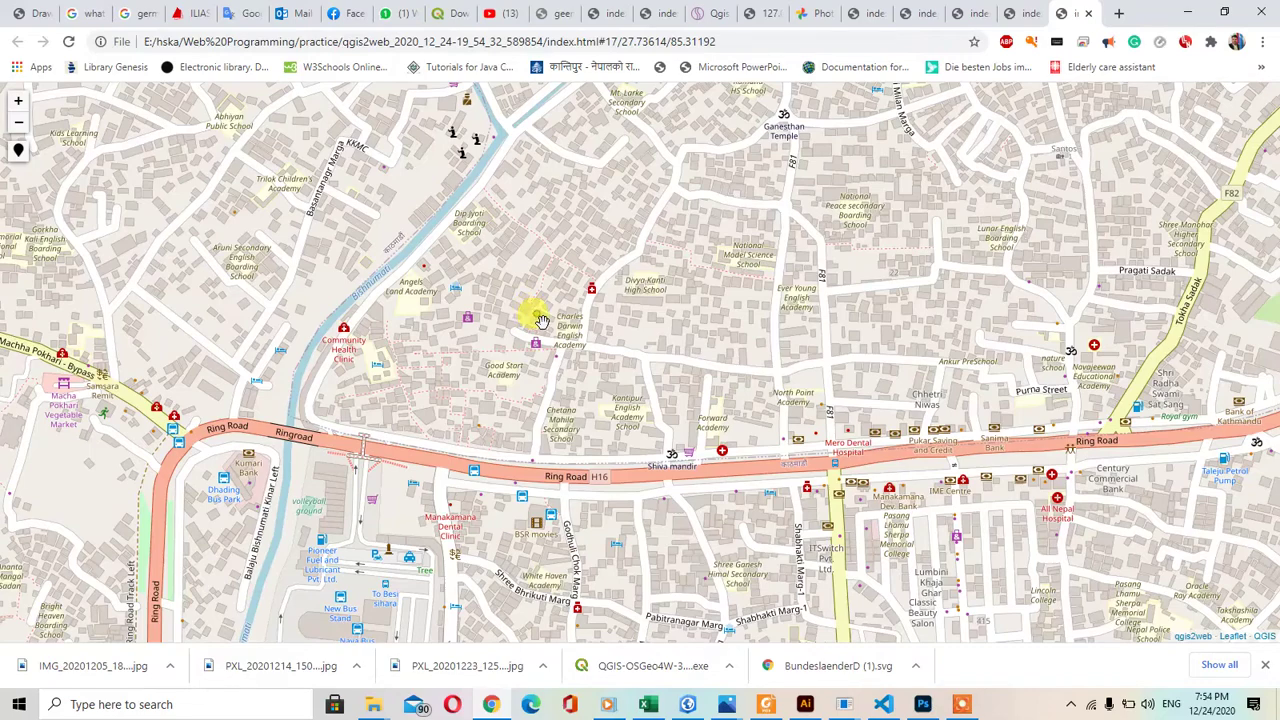
{"action": "scroll", "coordinate": [537, 317], "scroll_direction": "up", "scroll_amount": 1}
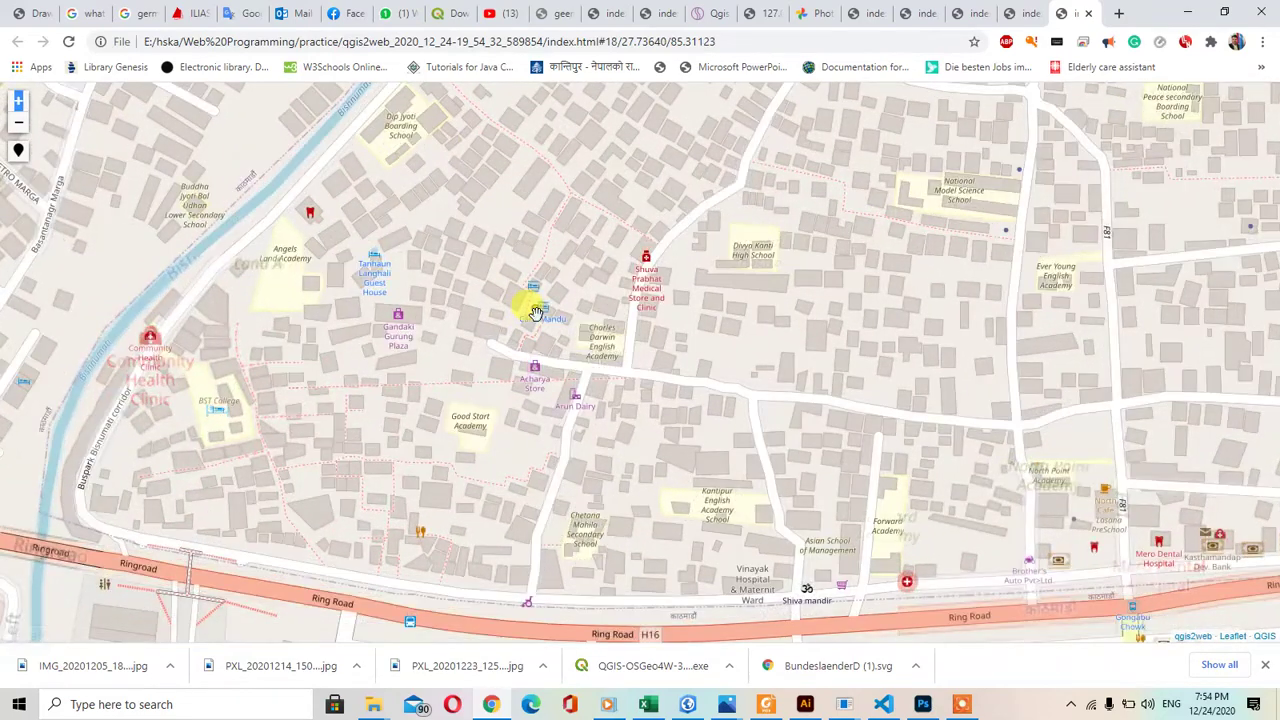
{"action": "scroll", "coordinate": [531, 310], "scroll_direction": "up", "scroll_amount": 2}
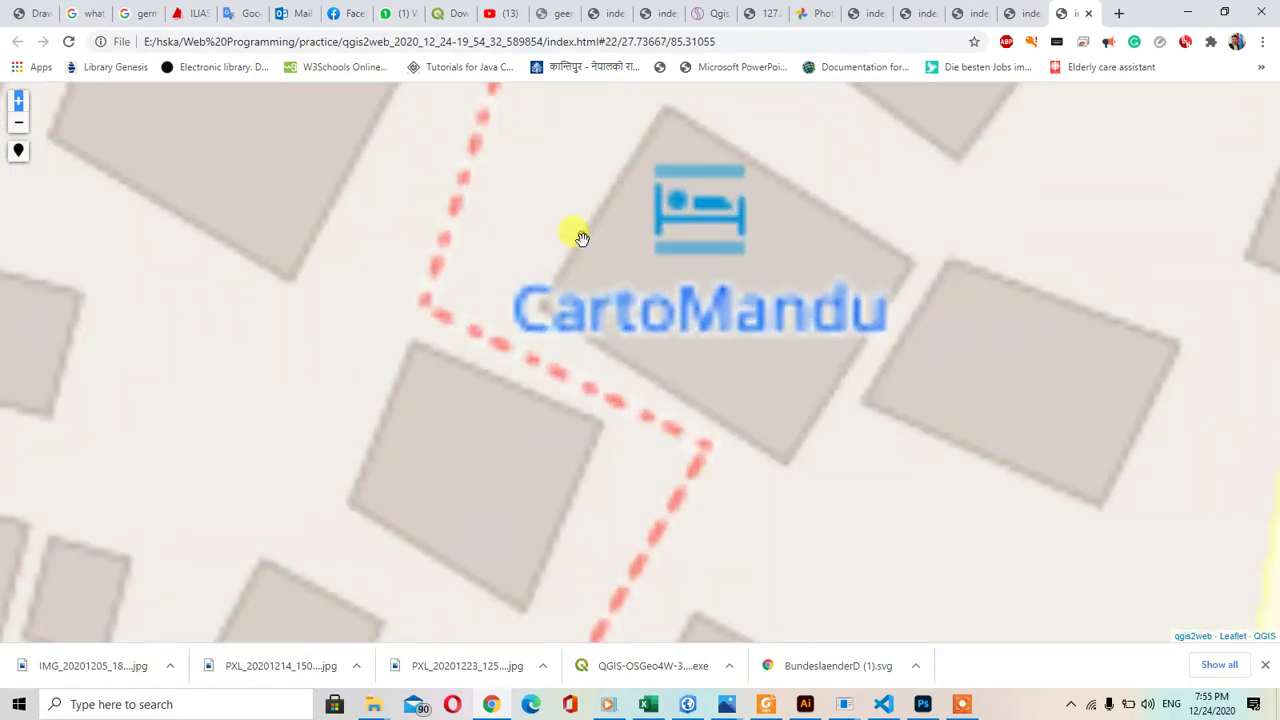
{"action": "left_click", "coordinate": [583, 243]}
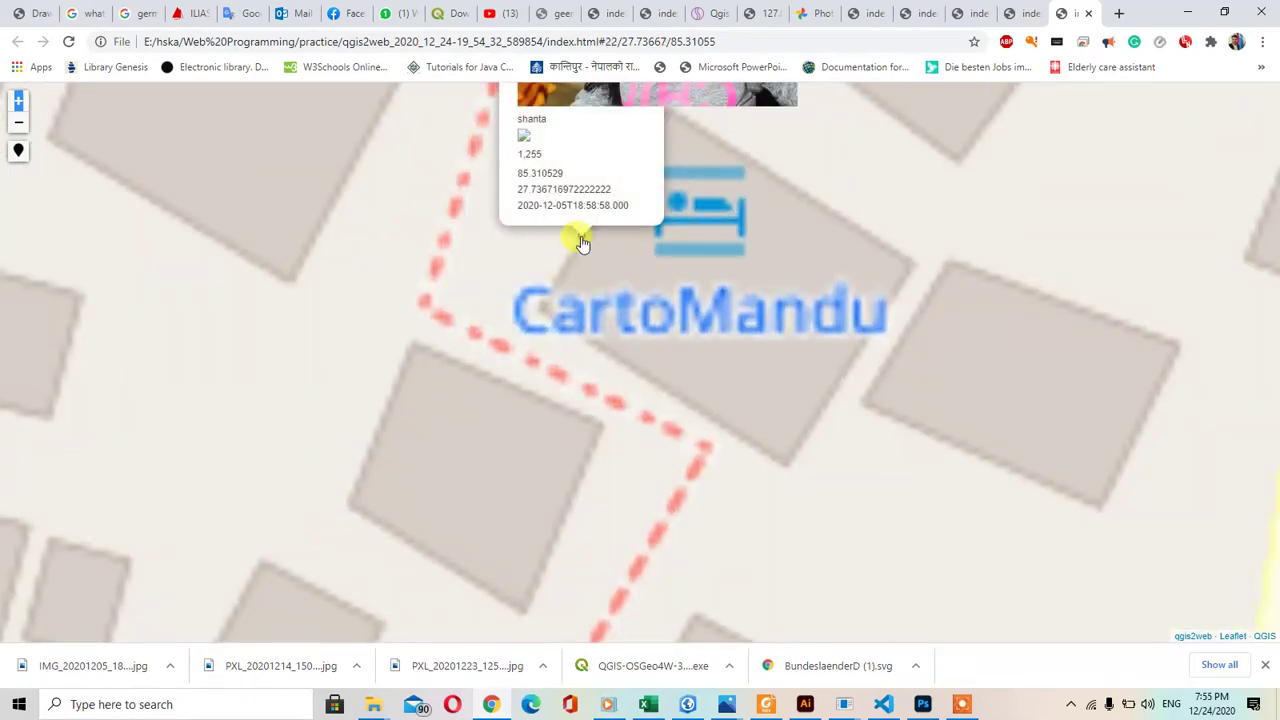
{"action": "scroll", "coordinate": [583, 243], "scroll_direction": "up", "scroll_amount": 1}
{"action": "scroll", "coordinate": [583, 243], "scroll_direction": "down", "scroll_amount": 3}
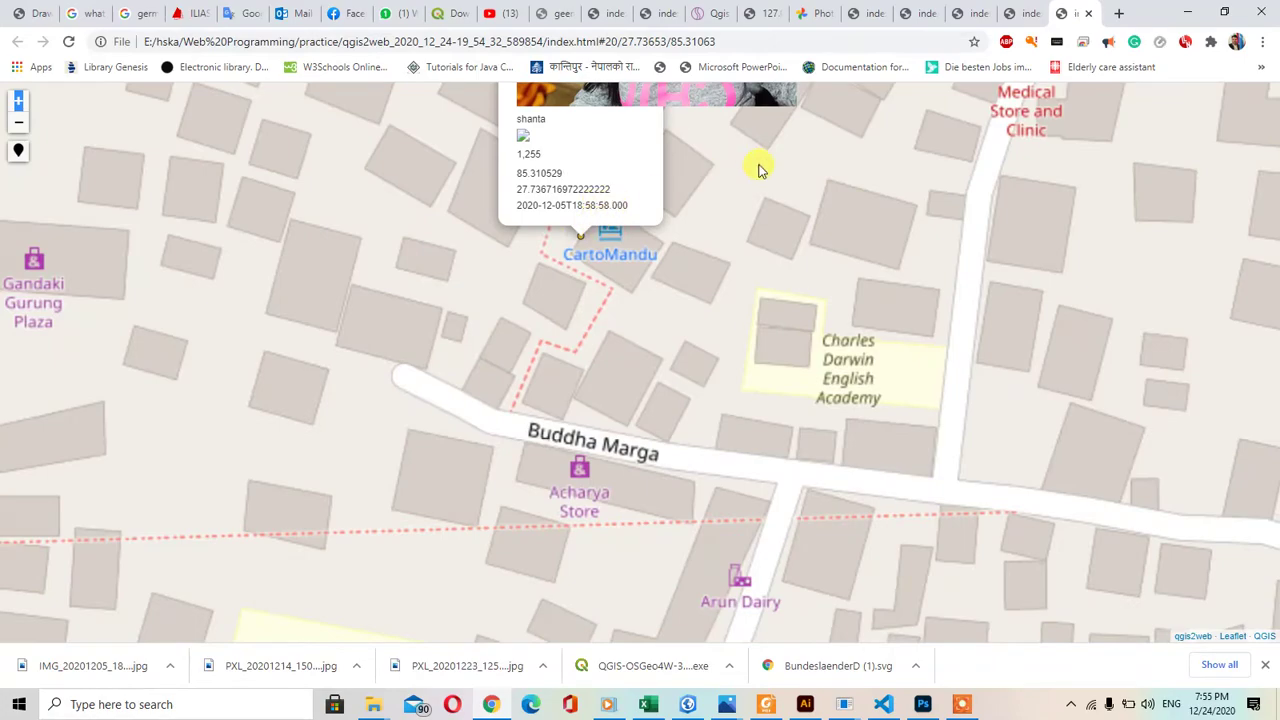
{"action": "scroll", "coordinate": [1231, 345], "scroll_direction": "down", "scroll_amount": 3}
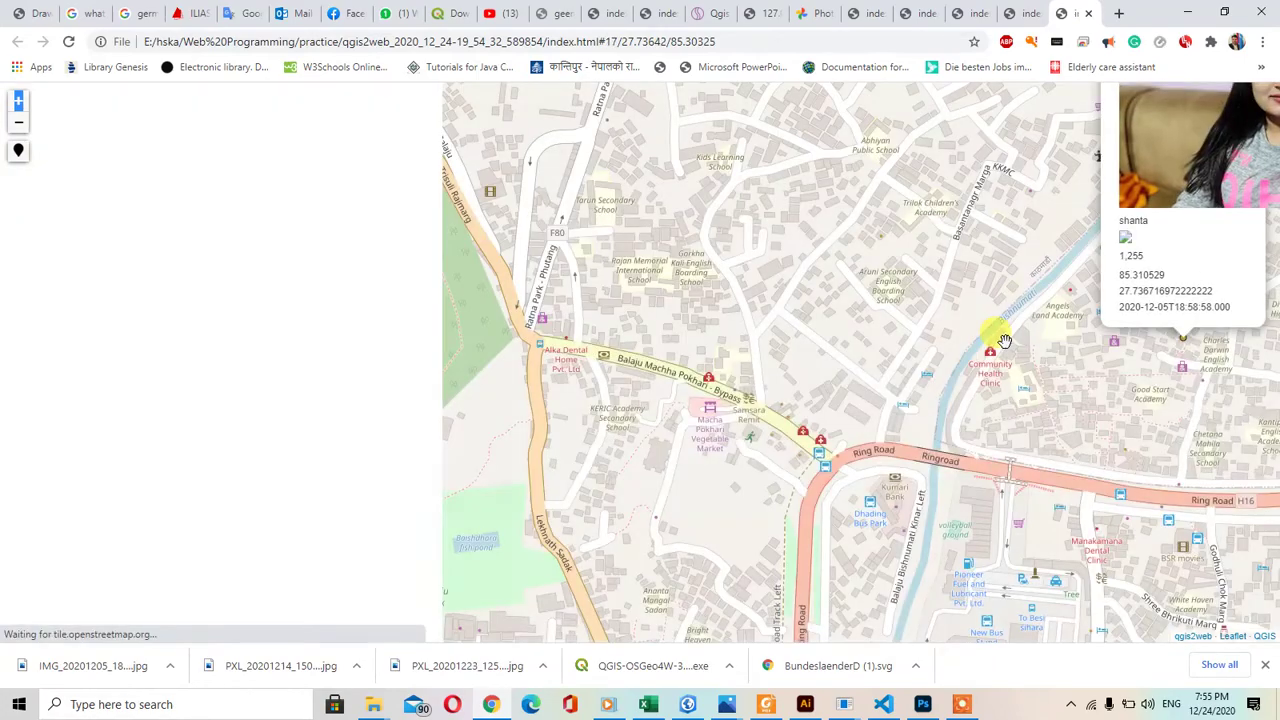
{"action": "left_click_drag", "start_coordinate": [1000, 306], "coordinate": [451, 495]}
Step: Zoom out, pan east, and open the second photo point's popup near Dhobi Khola
{"action": "left_click", "coordinate": [937, 234]}
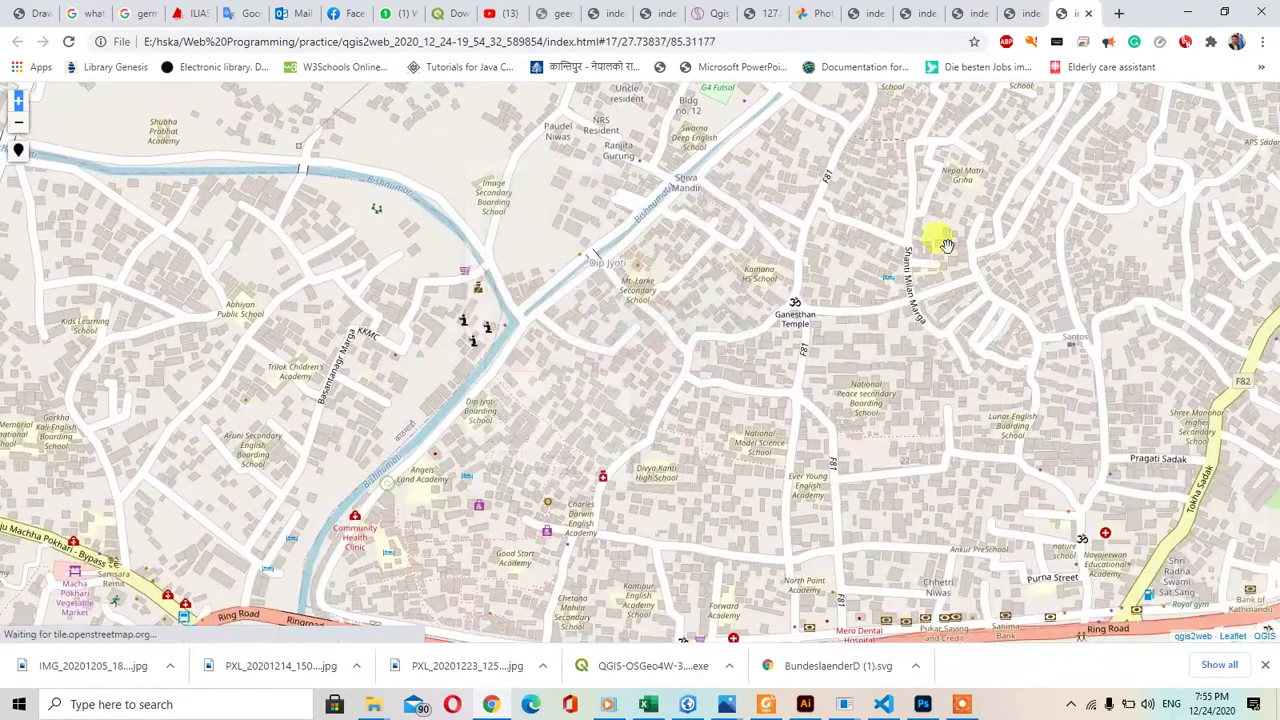
{"action": "left_click", "coordinate": [546, 505]}
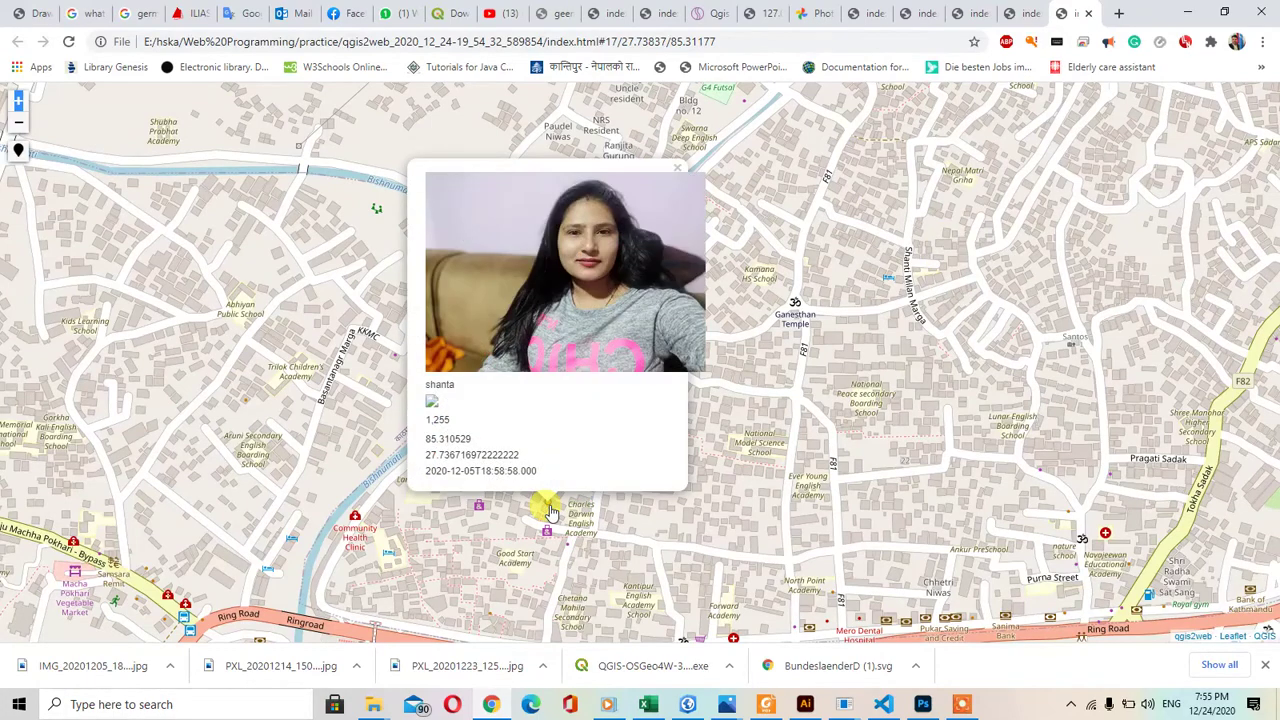
{"action": "left_click_drag", "start_coordinate": [1011, 414], "coordinate": [580, 323]}
{"action": "scroll", "coordinate": [640, 352], "scroll_direction": "down", "scroll_amount": 2}
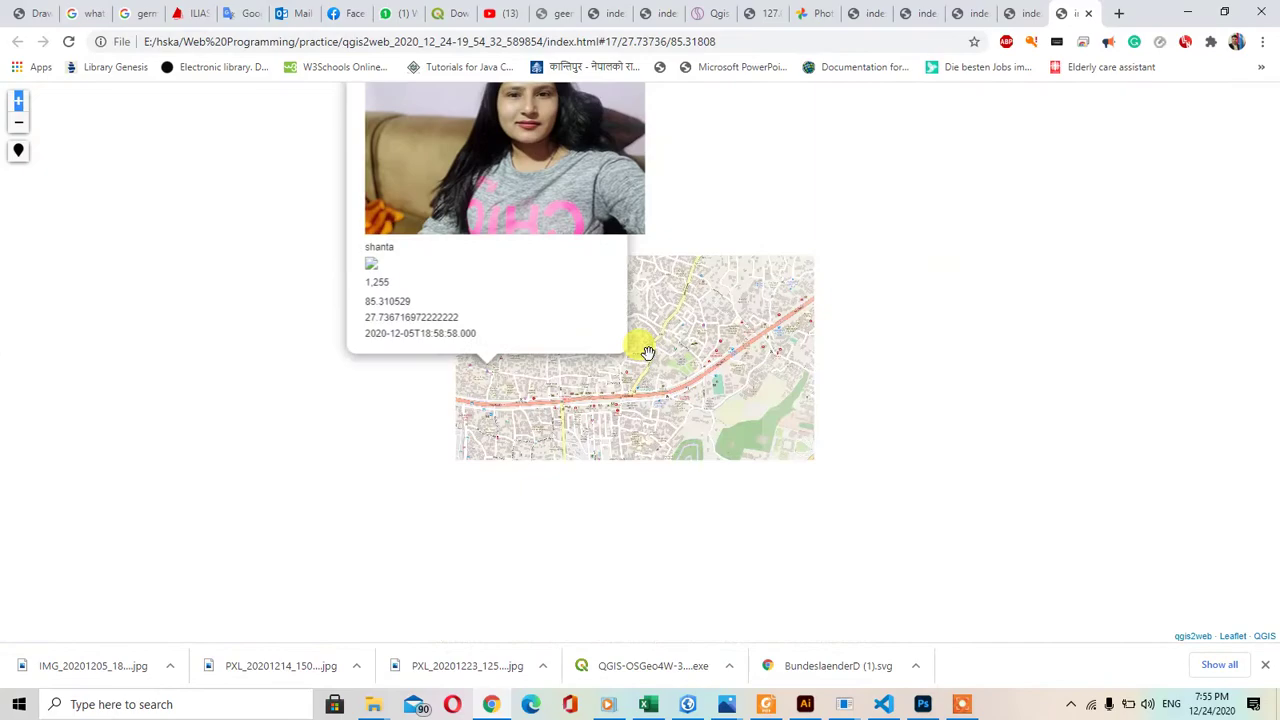
{"action": "scroll", "coordinate": [894, 327], "scroll_direction": "down", "scroll_amount": 1}
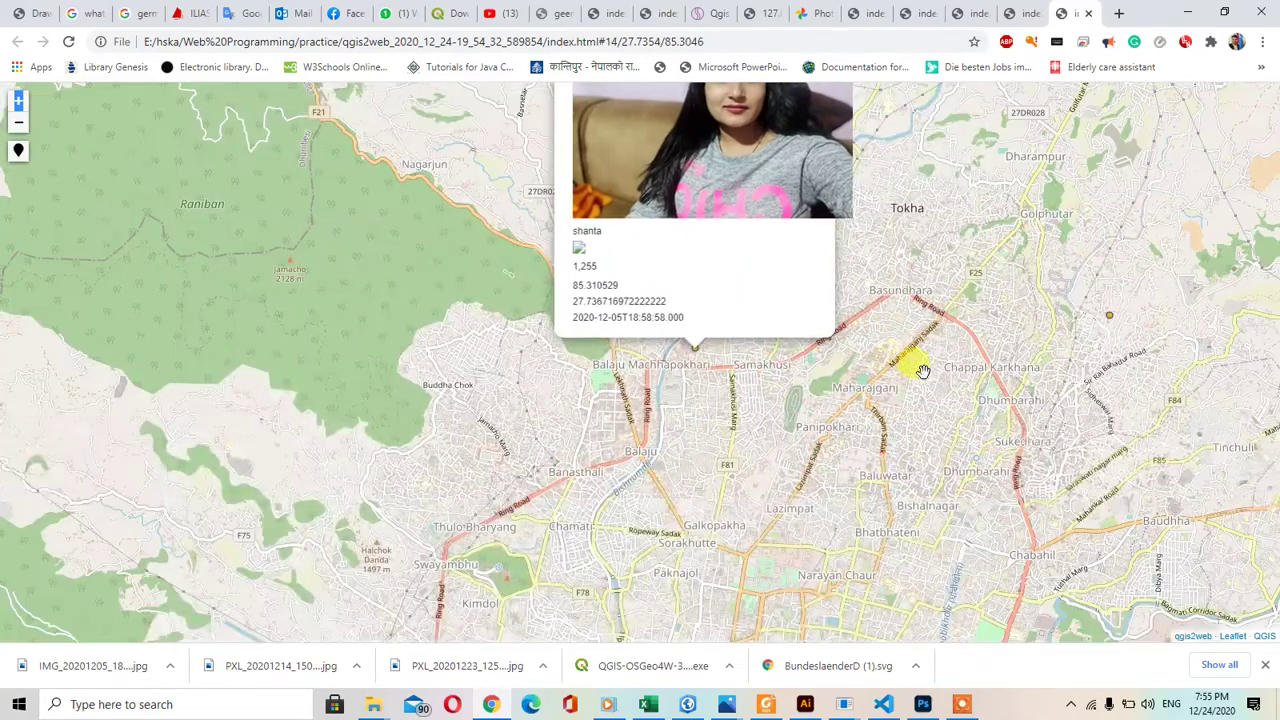
{"action": "left_click_drag", "start_coordinate": [923, 371], "coordinate": [567, 369]}
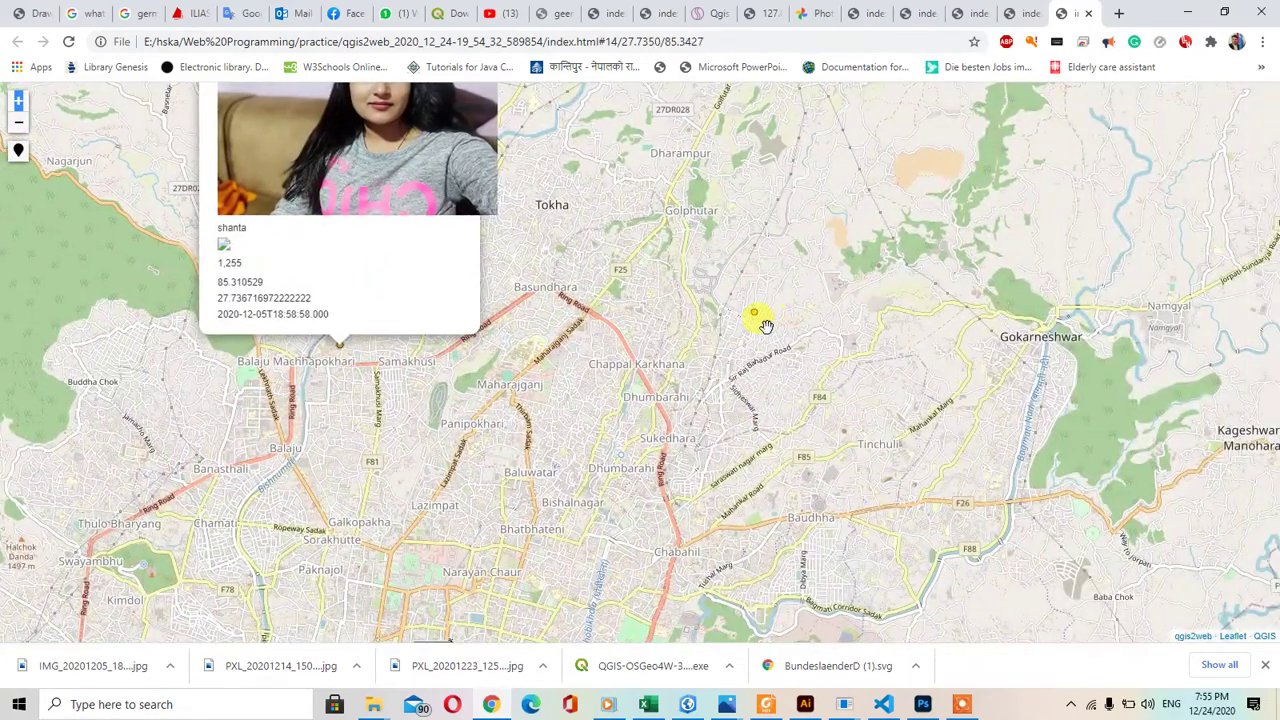
{"action": "scroll", "coordinate": [760, 322], "scroll_direction": "up", "scroll_amount": 2}
{"action": "scroll", "coordinate": [730, 340], "scroll_direction": "up", "scroll_amount": 1}
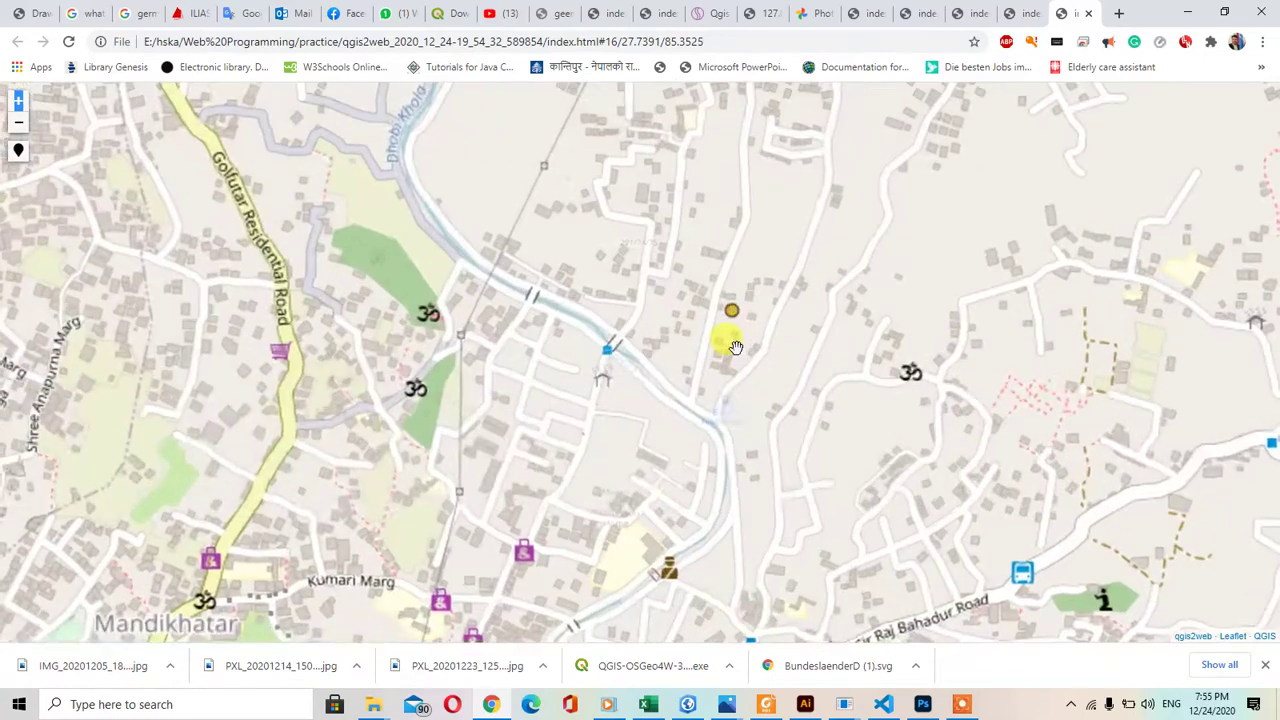
{"action": "scroll", "coordinate": [733, 345], "scroll_direction": "up", "scroll_amount": 1}
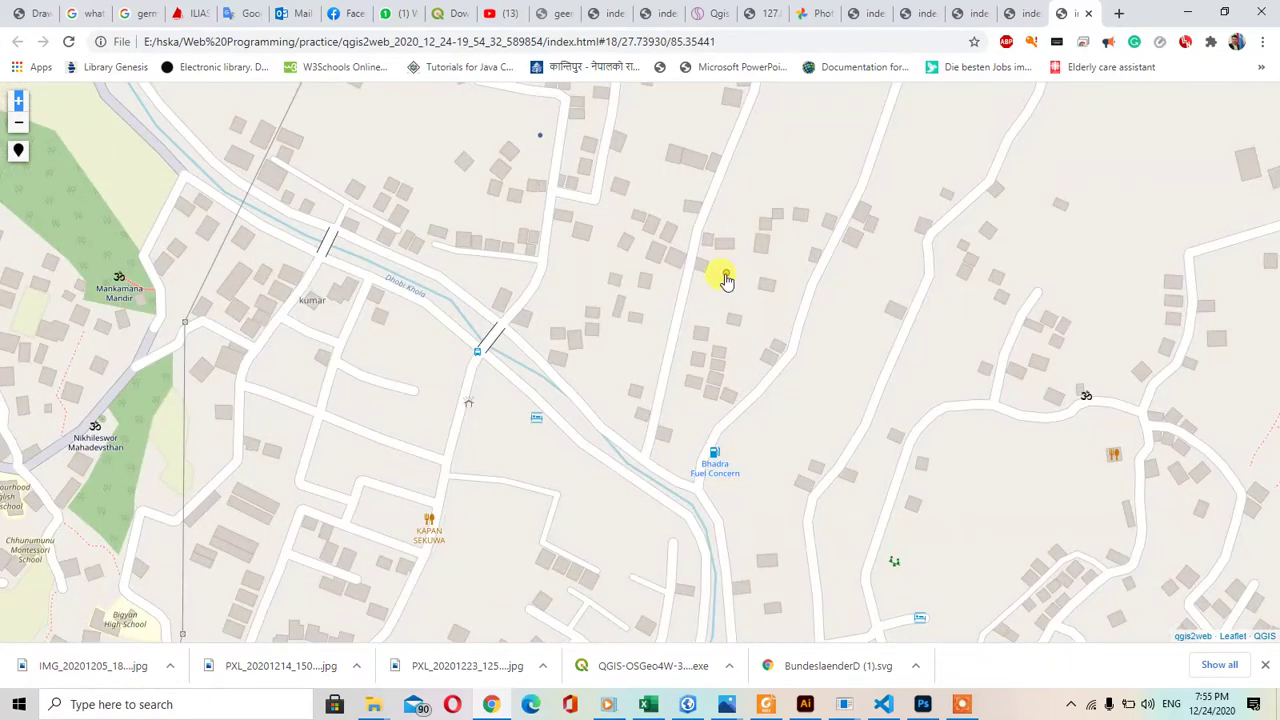
{"action": "left_click", "coordinate": [726, 281]}
Step: Check the hello1 photo popup, showing altitude 1,271.4, then close it
{"action": "left_click_drag", "start_coordinate": [835, 268], "coordinate": [766, 557]}
{"action": "left_click", "coordinate": [776, 402]}
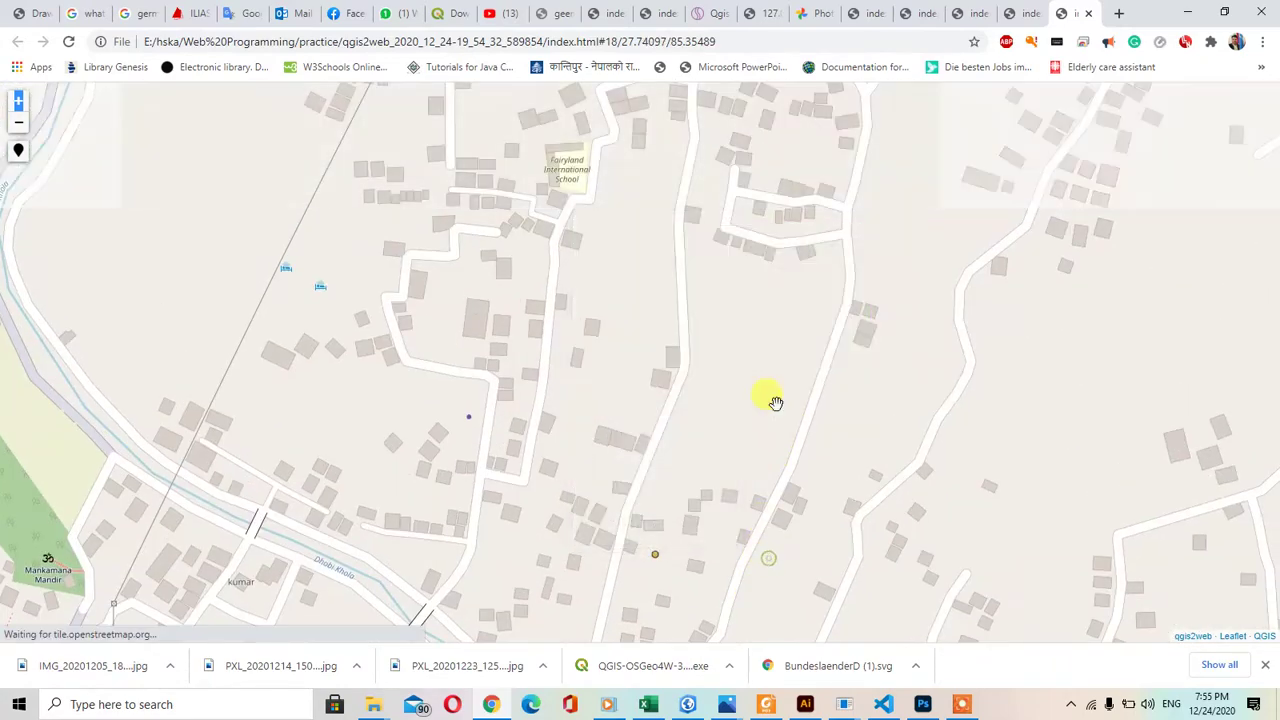
{"action": "left_click", "coordinate": [655, 560]}
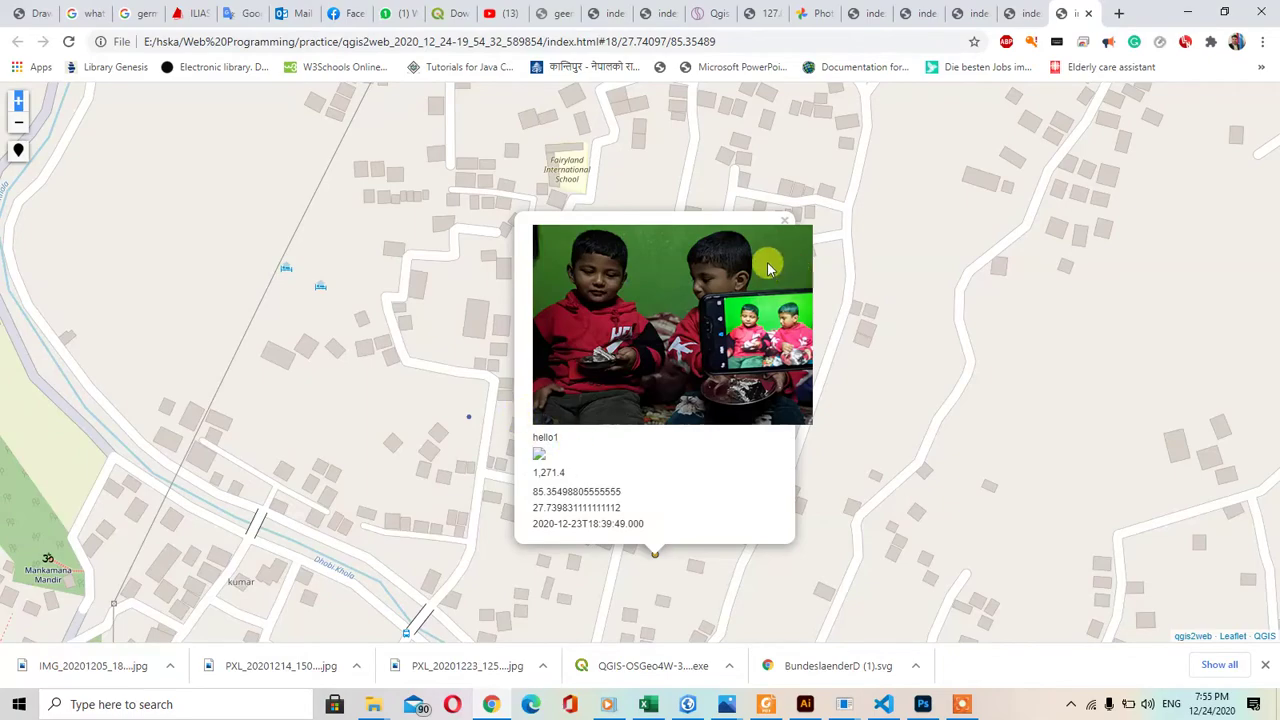
{"action": "left_click", "coordinate": [400, 437]}
Step: Zoom out to level 13 and recentre so both photo points show across northern Kathmandu
{"action": "scroll", "coordinate": [400, 437], "scroll_direction": "down", "scroll_amount": 1}
{"action": "scroll", "coordinate": [400, 437], "scroll_direction": "down", "scroll_amount": 2}
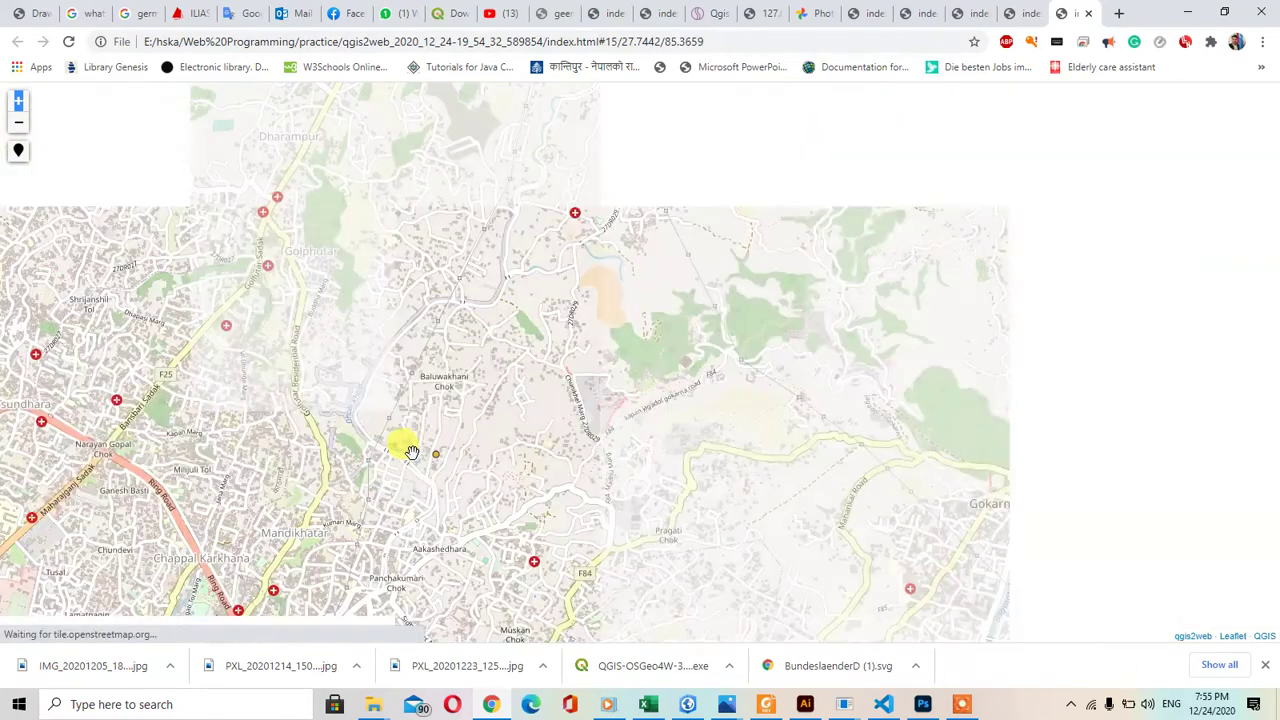
{"action": "scroll", "coordinate": [643, 391], "scroll_direction": "down", "scroll_amount": 1}
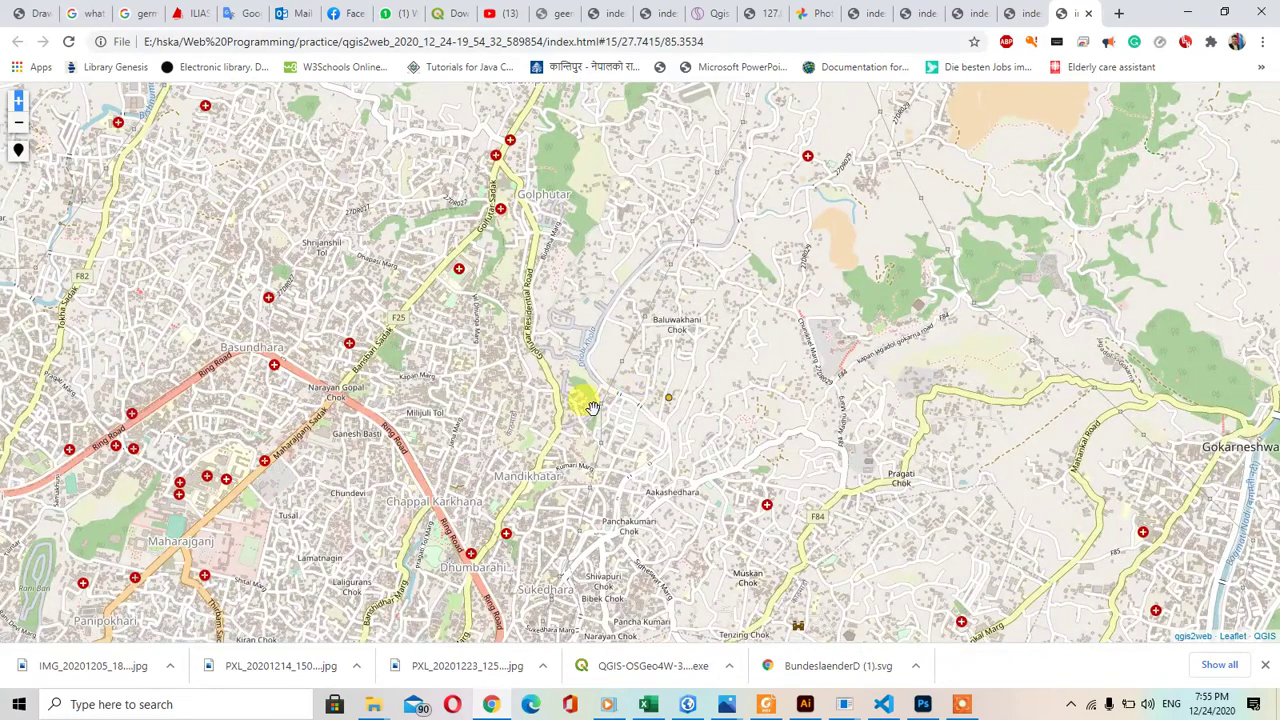
{"action": "left_click_drag", "start_coordinate": [414, 409], "coordinate": [487, 398]}
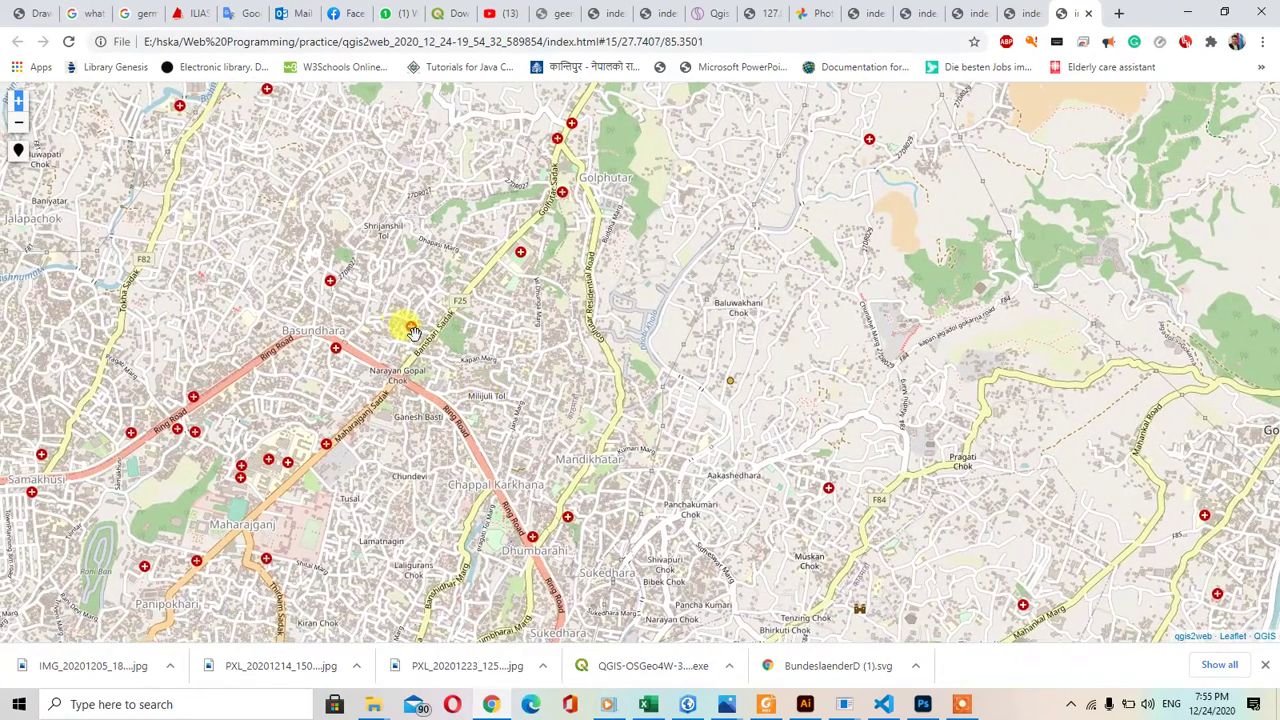
{"action": "scroll", "coordinate": [638, 351], "scroll_direction": "down", "scroll_amount": 1}
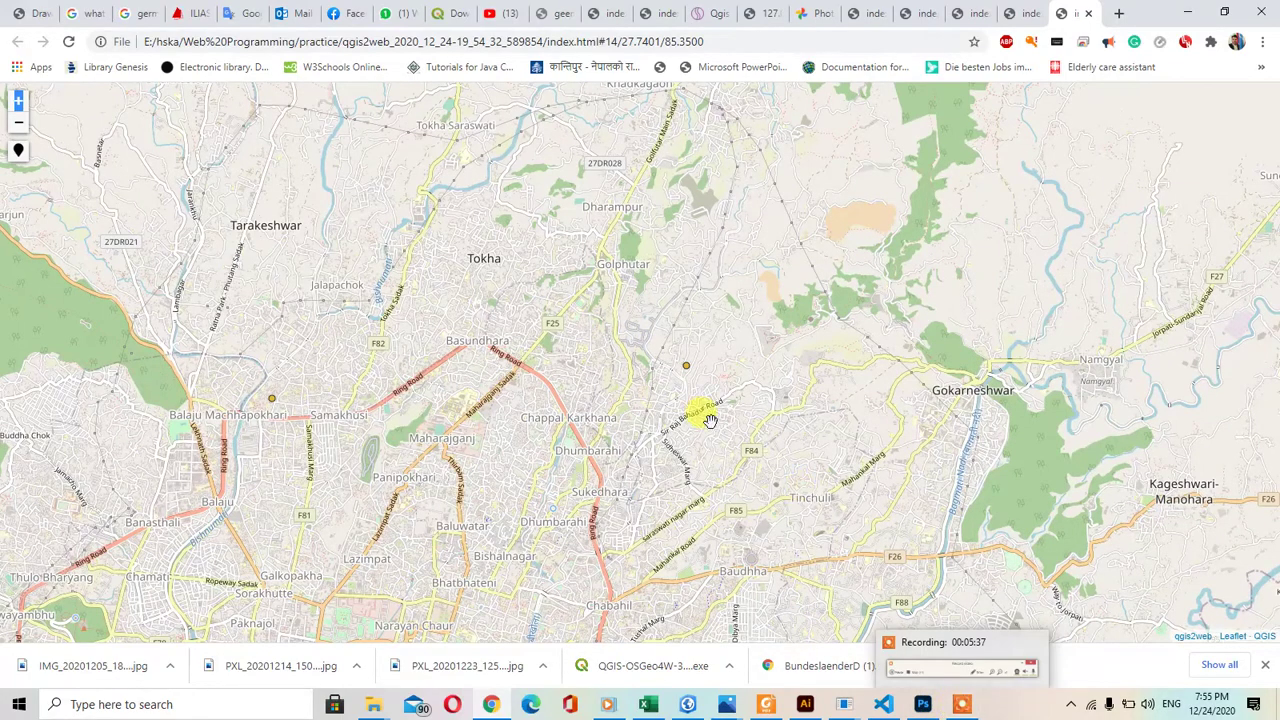
{"action": "scroll", "coordinate": [612, 371], "scroll_direction": "down", "scroll_amount": 1}
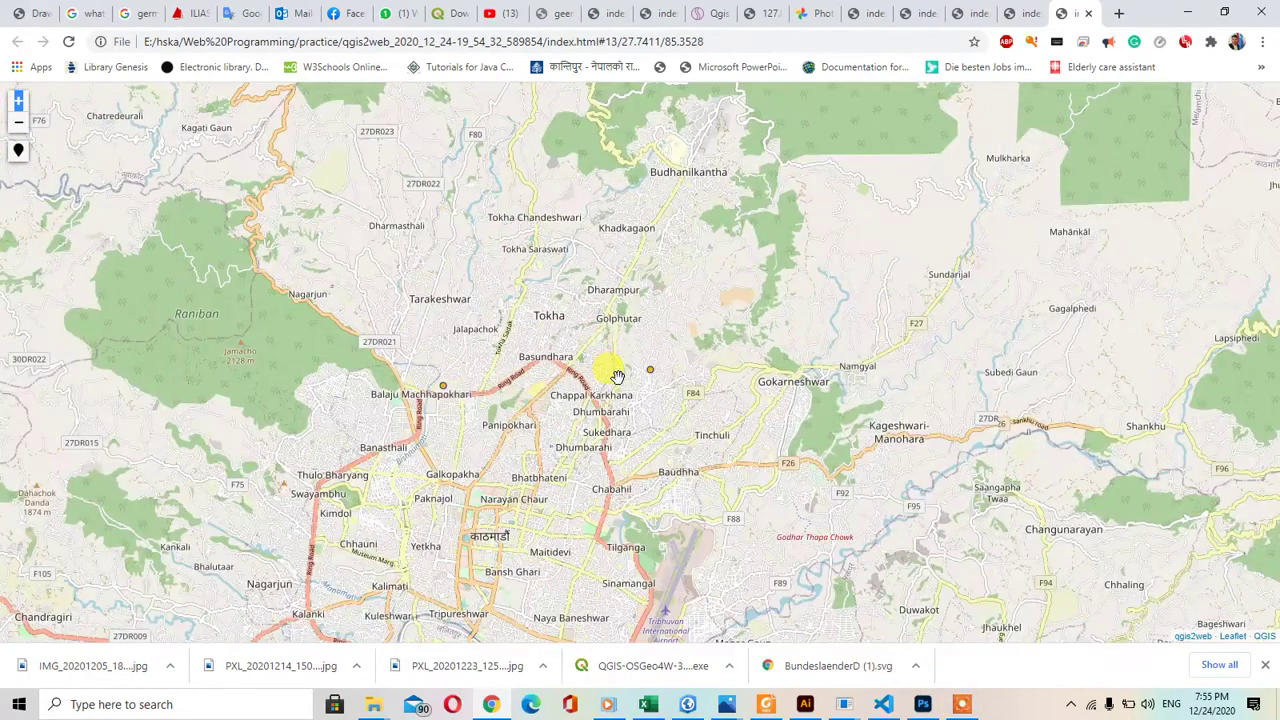